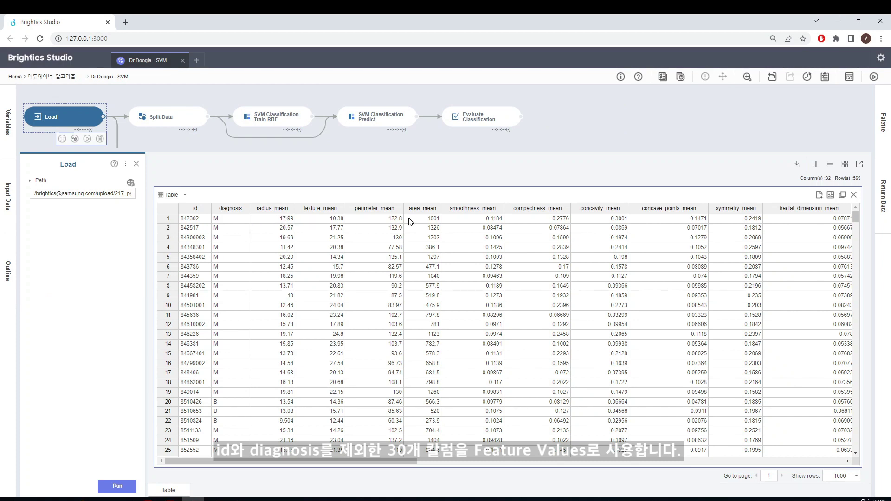
Examine all columns of the loaded table, from id and diagnosis through fractal_dimension_worst
drag(399, 462, 834, 480)
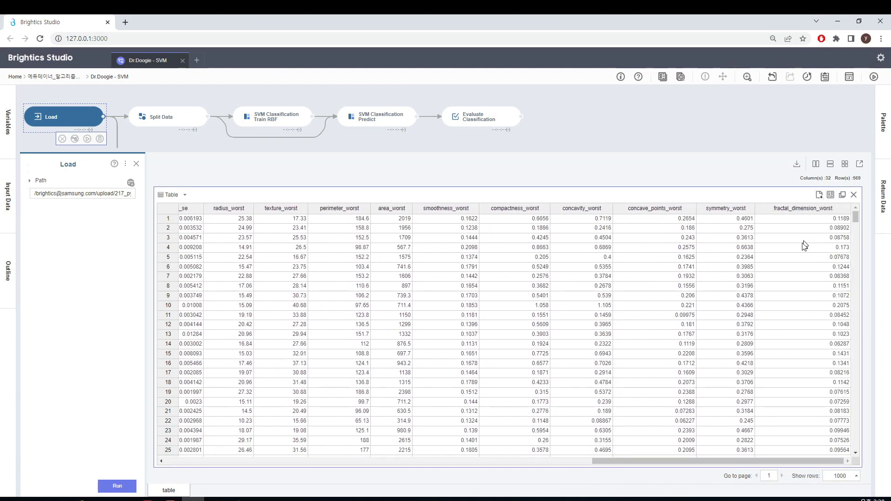
drag(666, 461, 236, 457)
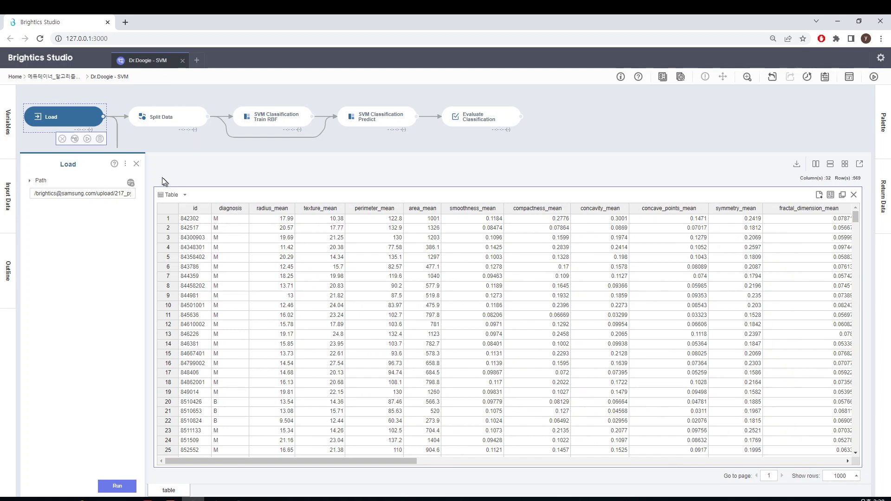
click(136, 165)
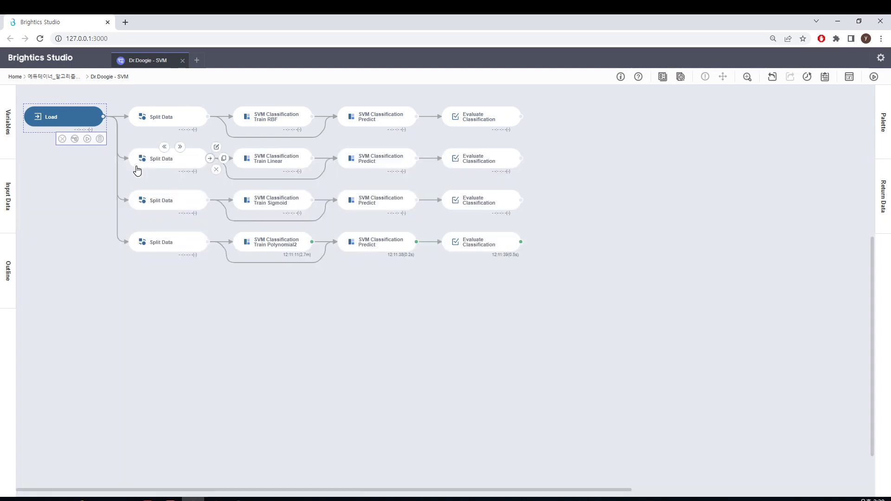
Review the train and test ratios and the seed in the first branch's Split Data function
scroll(150, 171, up, 2)
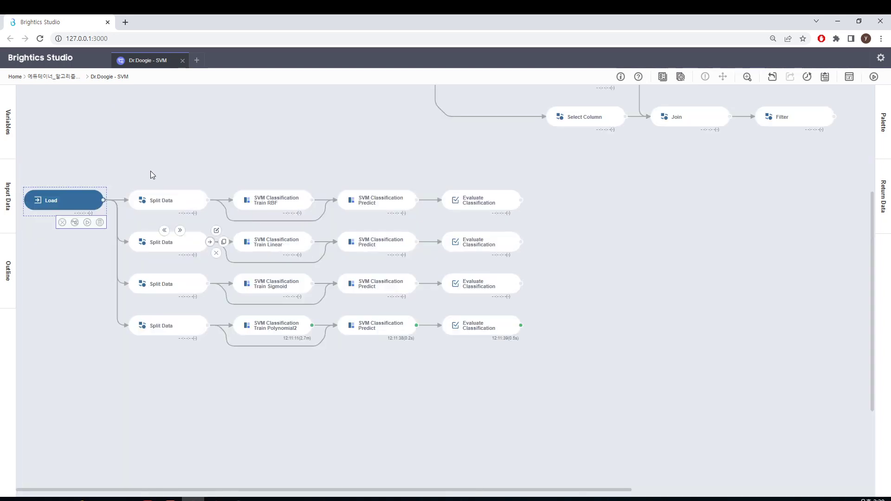
double_click(166, 206)
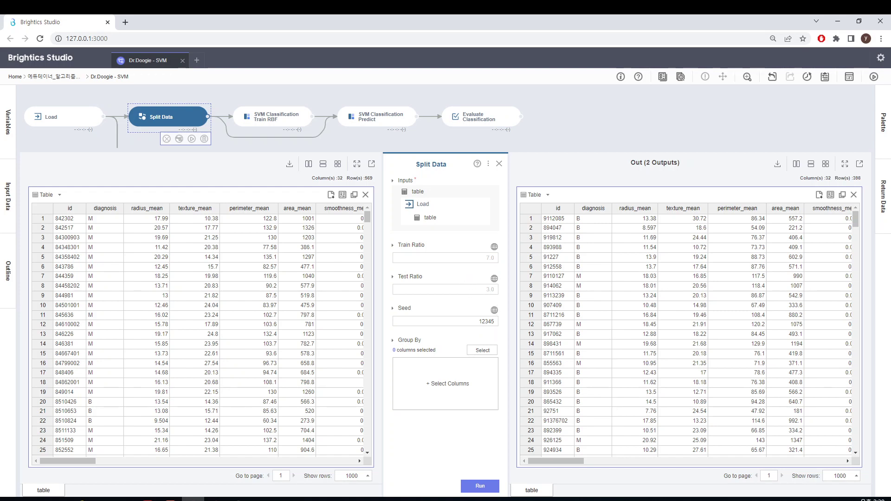
double_click(495, 322)
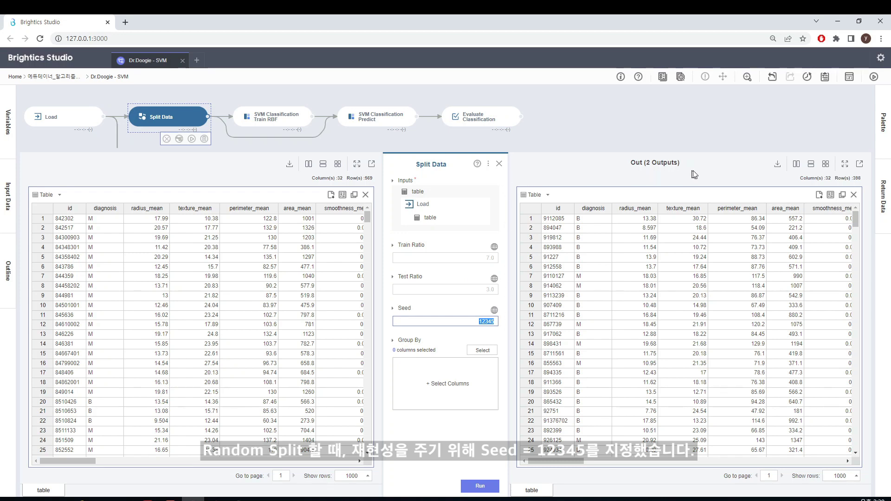
click(498, 163)
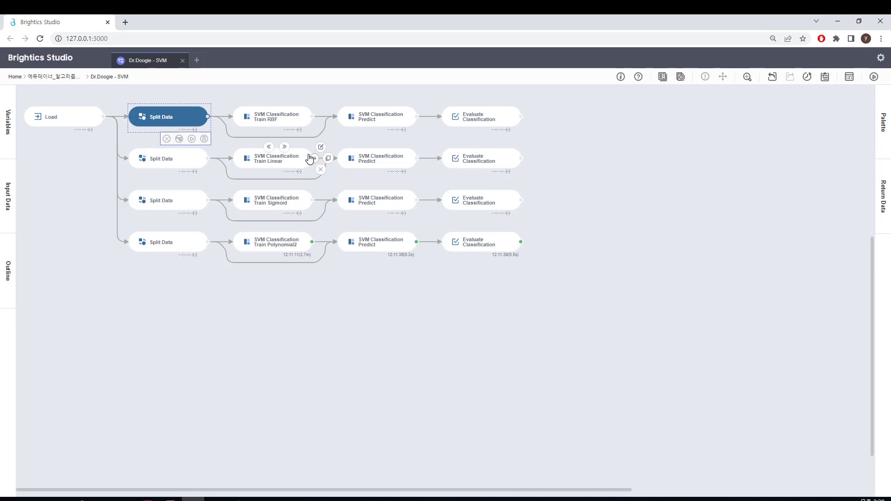
Check the parameters of the SVM Classification Train RBF function and run it to train the model
click(287, 123)
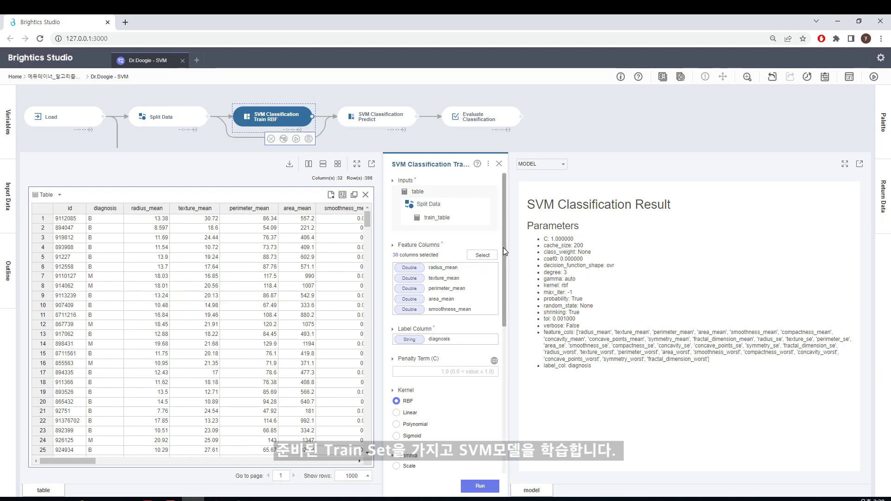
drag(503, 247, 505, 283)
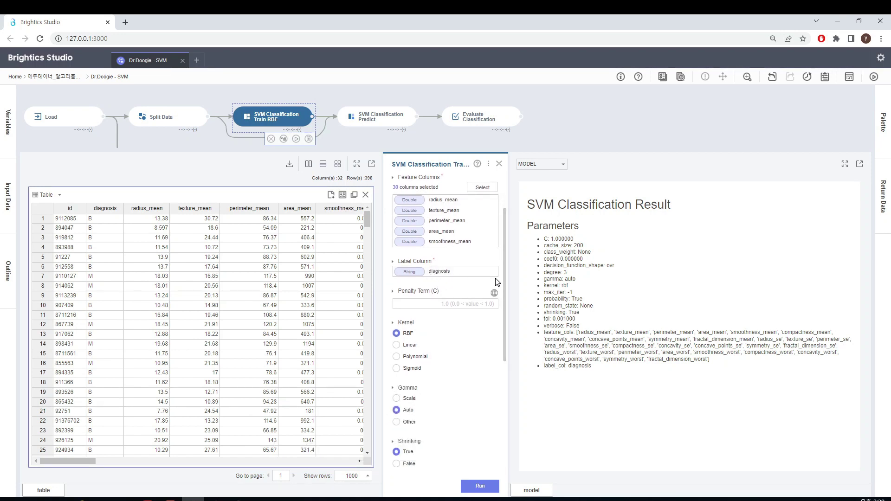
drag(506, 278, 505, 314)
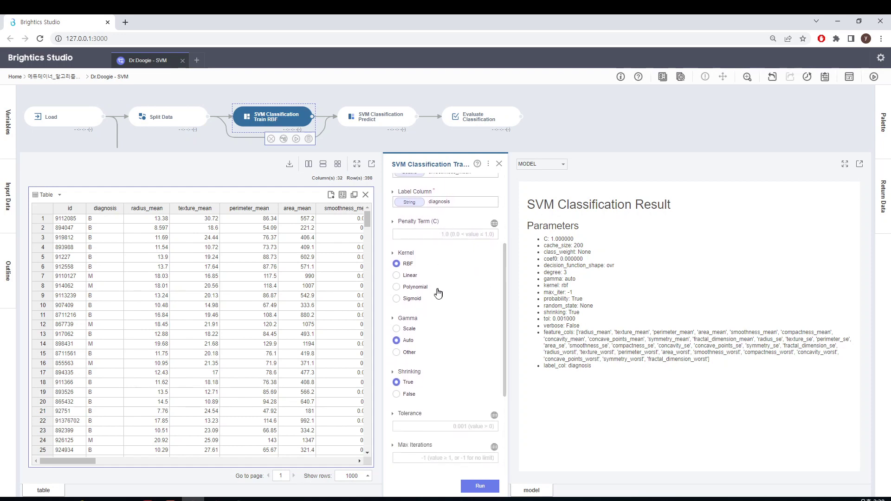
mouse_move(507, 369)
mouse_down()
mouse_move(500, 453)
mouse_move(511, 366)
mouse_up()
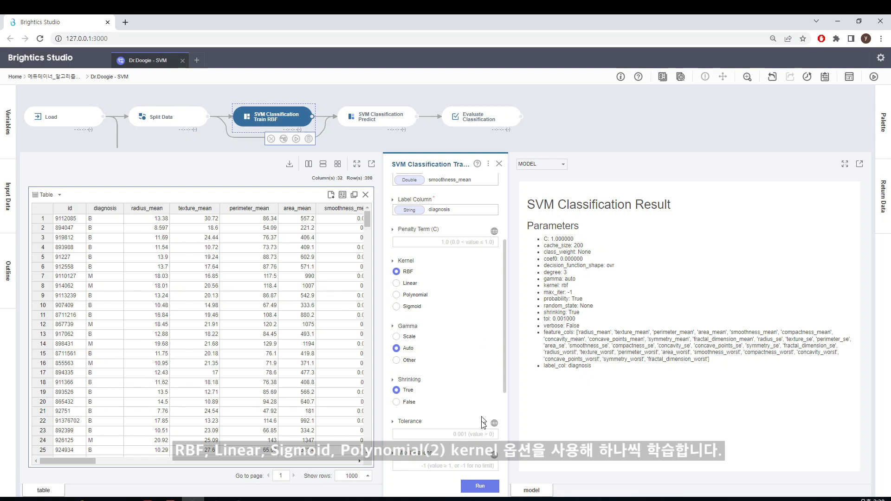
click(492, 486)
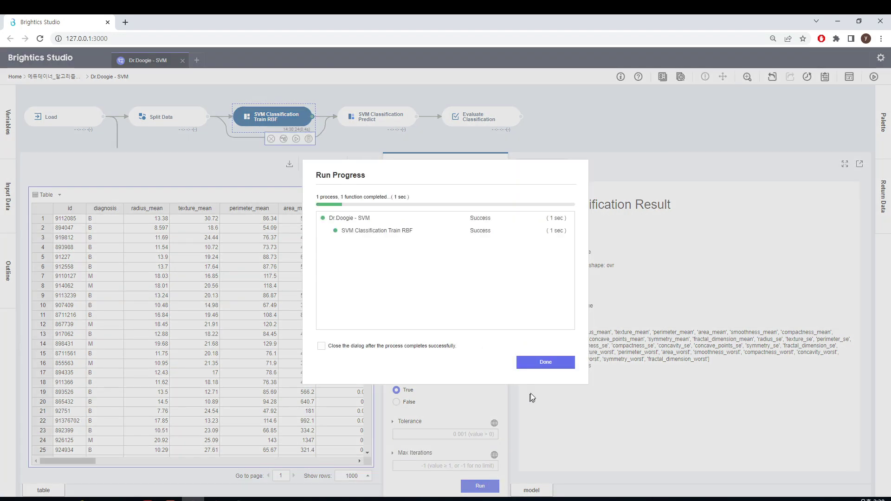
click(546, 362)
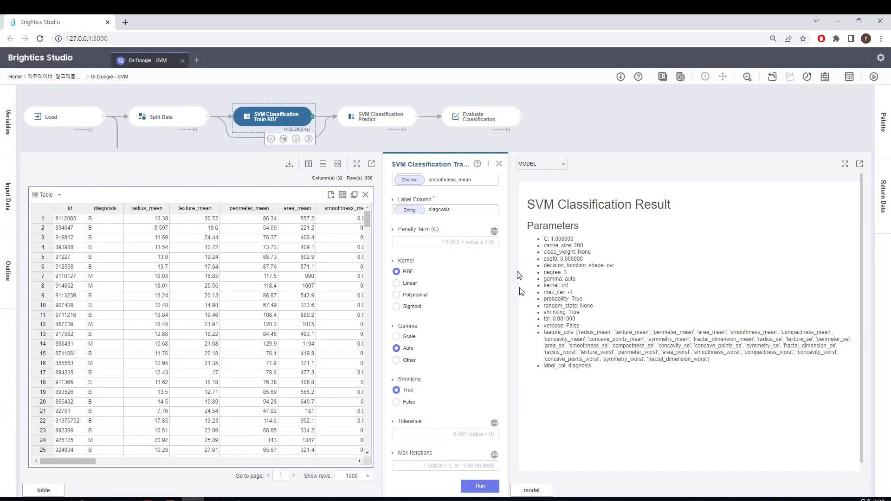
click(500, 166)
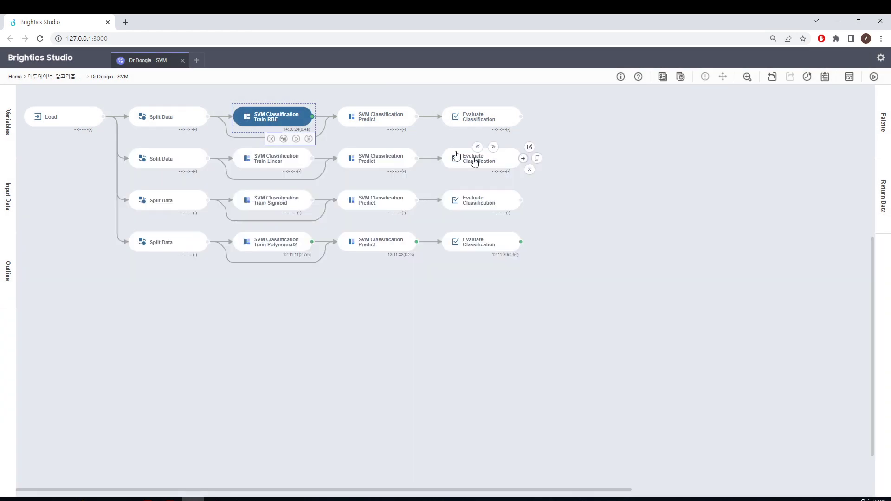
Review the RBF branch's prediction settings and its evaluation accuracy, metrics and confusion matrices
click(385, 119)
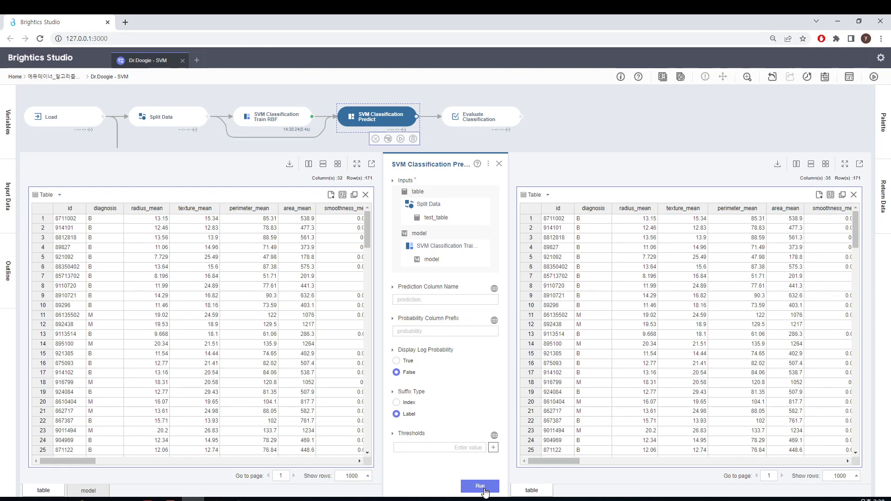
click(482, 123)
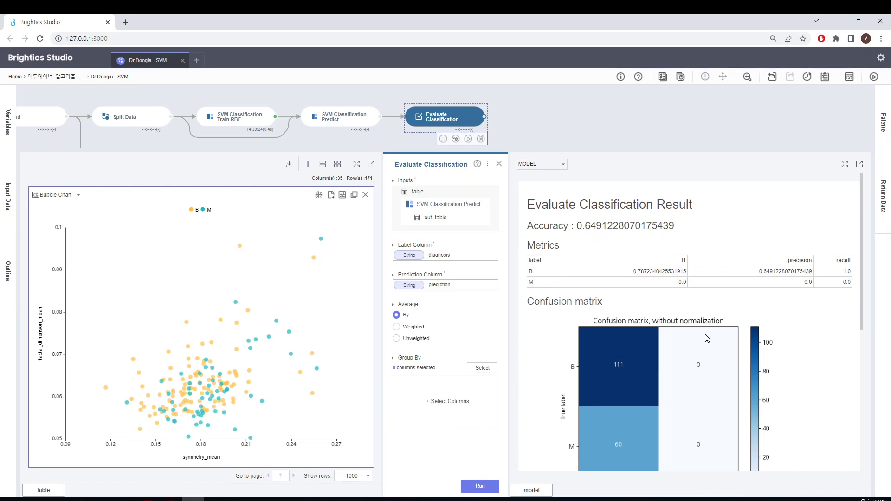
scroll(704, 339, down, 3)
scroll(706, 338, up, 3)
scroll(706, 338, down, 3)
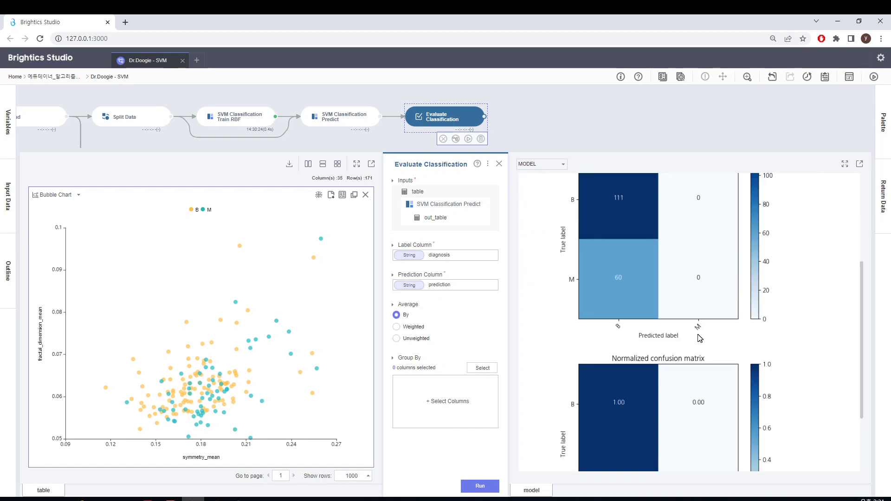
scroll(700, 337, up, 2)
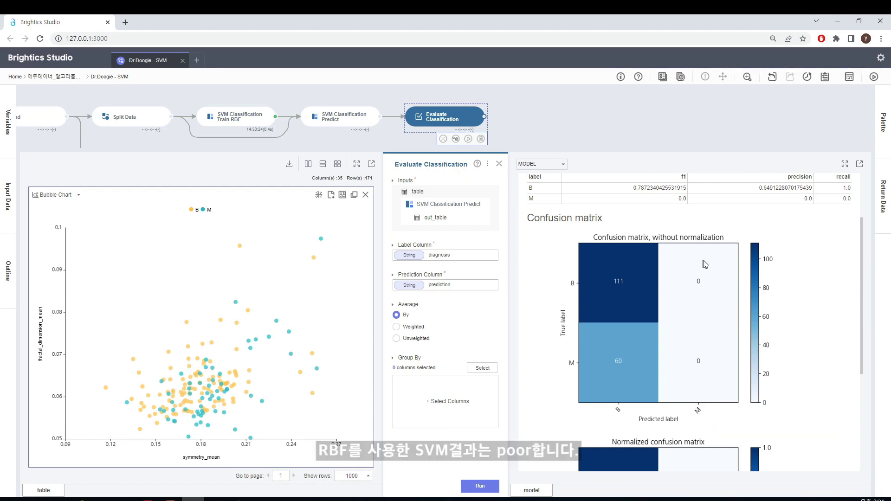
click(498, 166)
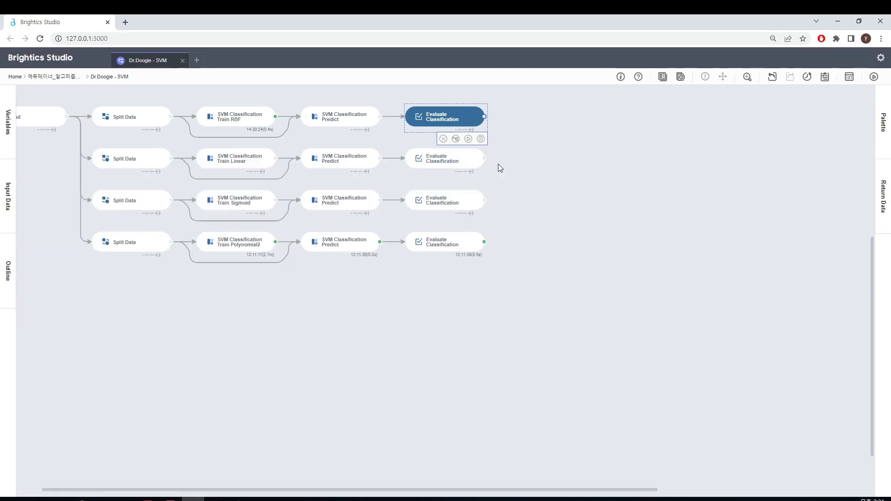
Check the kernel options of the SVM Classification Train Linear function and run it to train the model
click(240, 161)
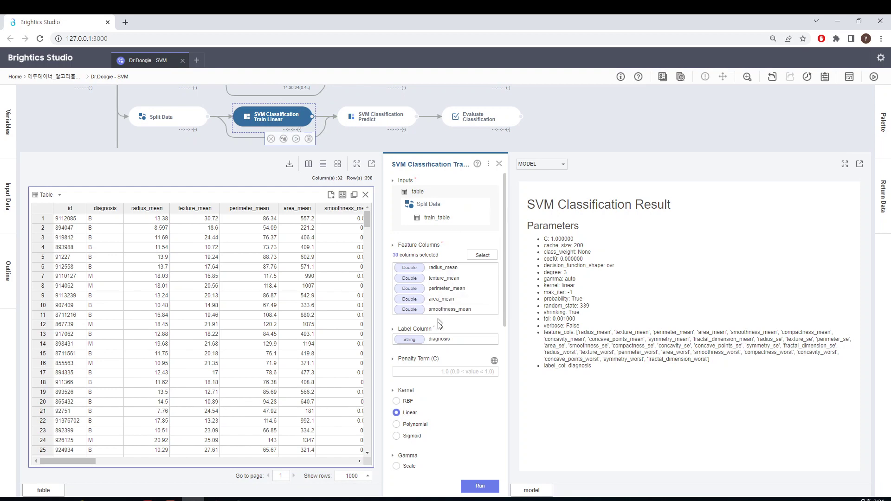
drag(502, 264, 504, 312)
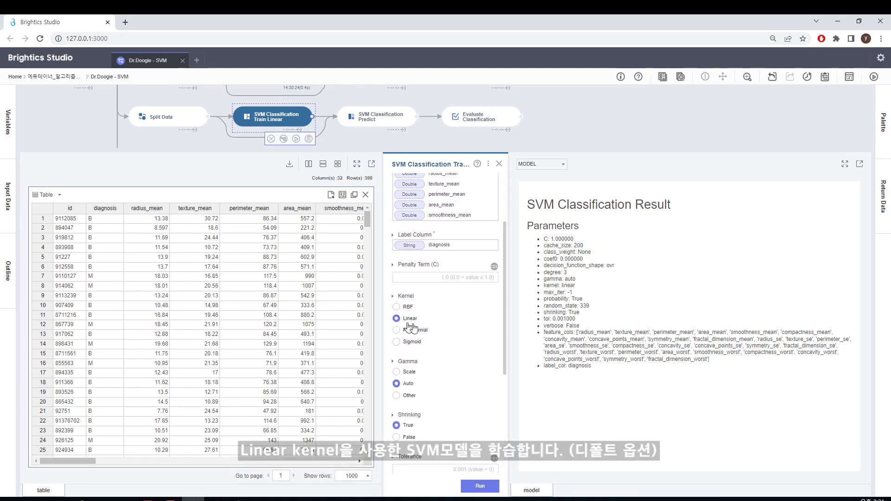
drag(505, 328, 508, 265)
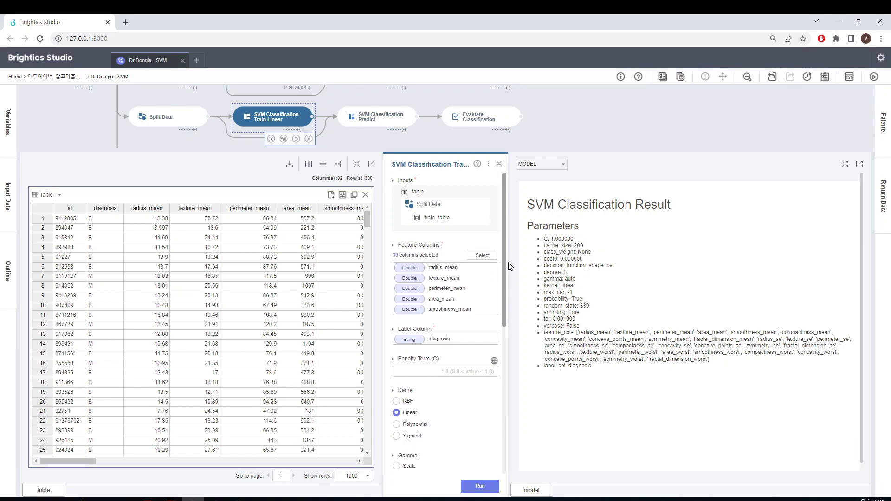
click(480, 486)
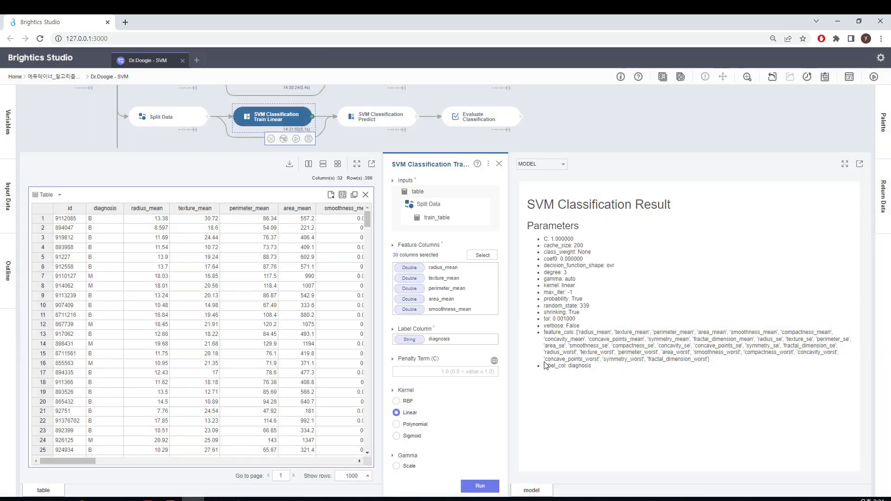
Run SVM Classification Predict on the test table in the Linear branch
click(401, 119)
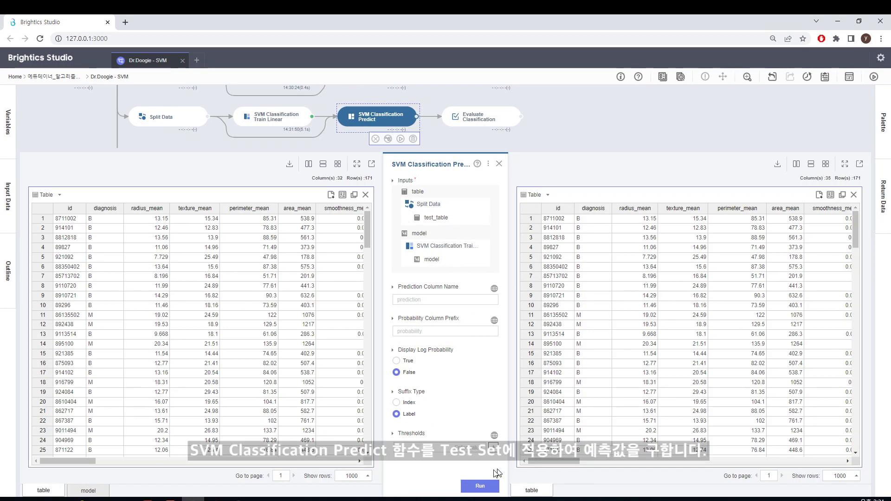
click(481, 487)
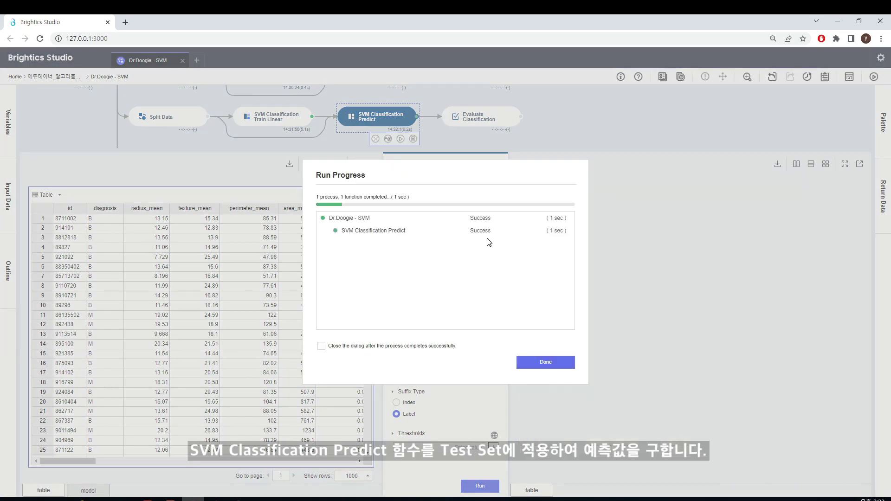
click(536, 364)
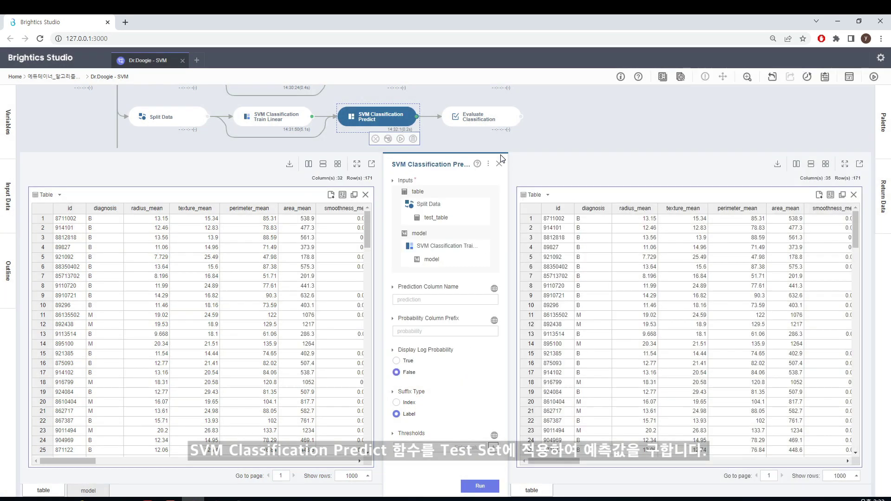
Examine the Linear branch's evaluation accuracy, recall and confusion matrix
click(487, 124)
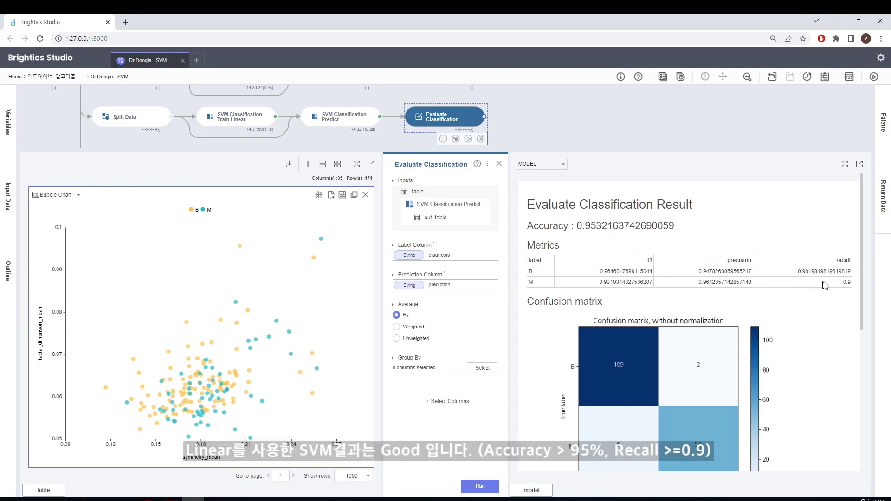
scroll(831, 315, down, 2)
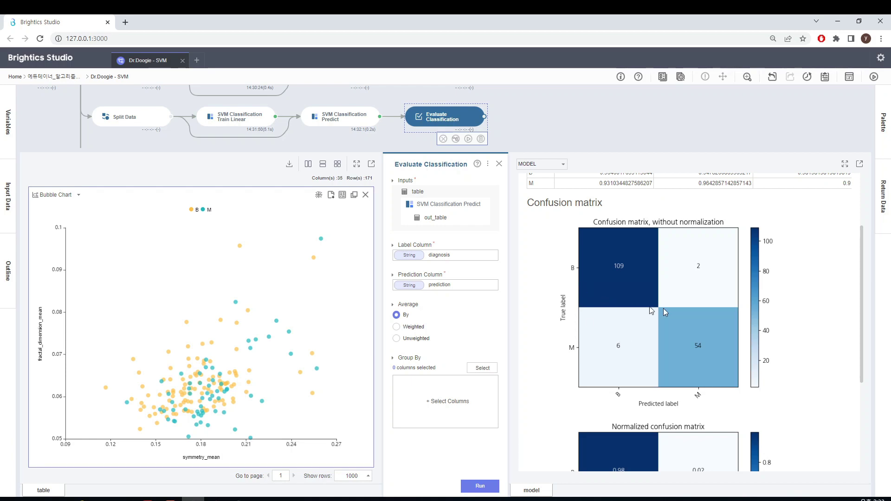
drag(864, 318, 859, 241)
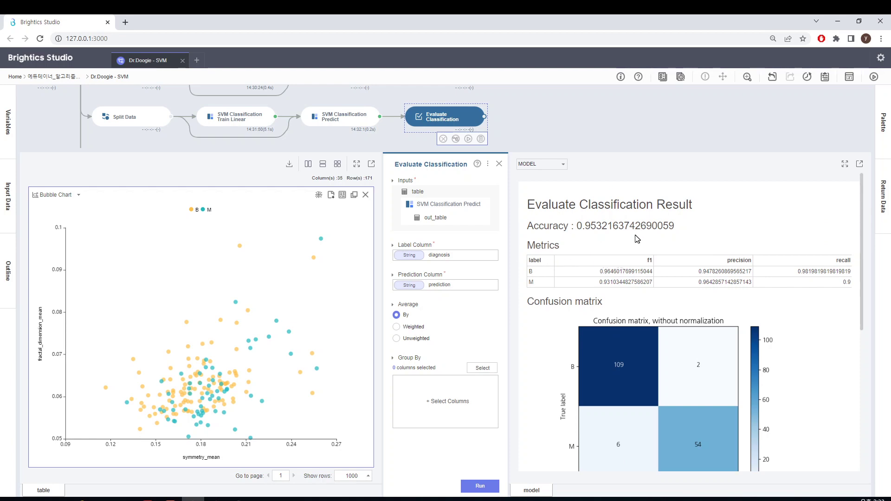
click(499, 165)
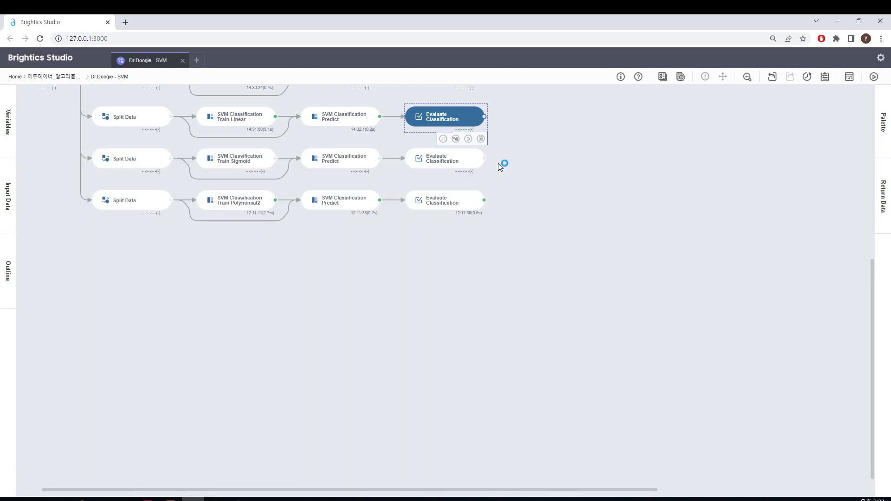
Review the kernel, gamma and shrinking options of the SVM Classification Train Sigmoid function
click(238, 167)
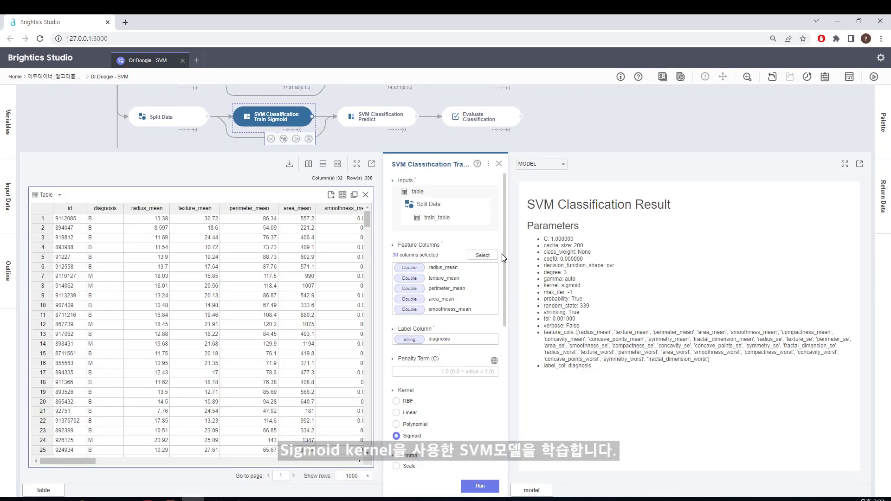
drag(505, 257, 505, 344)
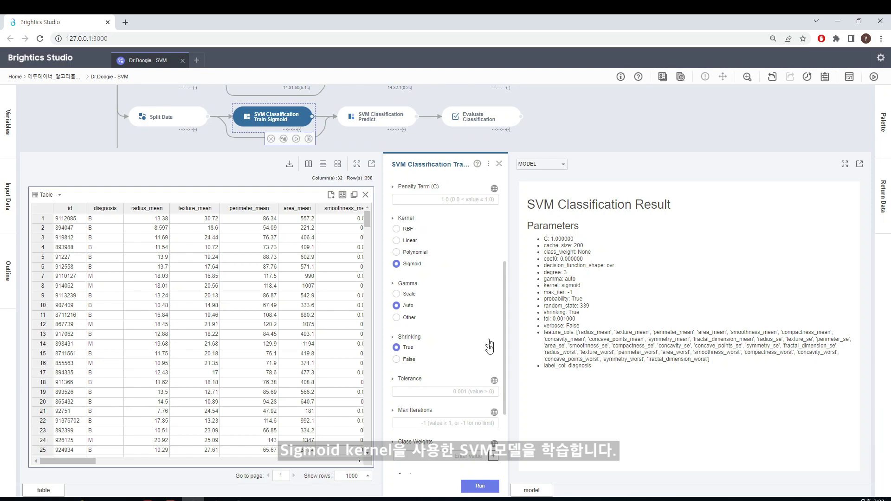
click(498, 164)
Review the Sigmoid branch's prediction settings and its evaluation accuracy, metrics and confusion matrix
click(383, 140)
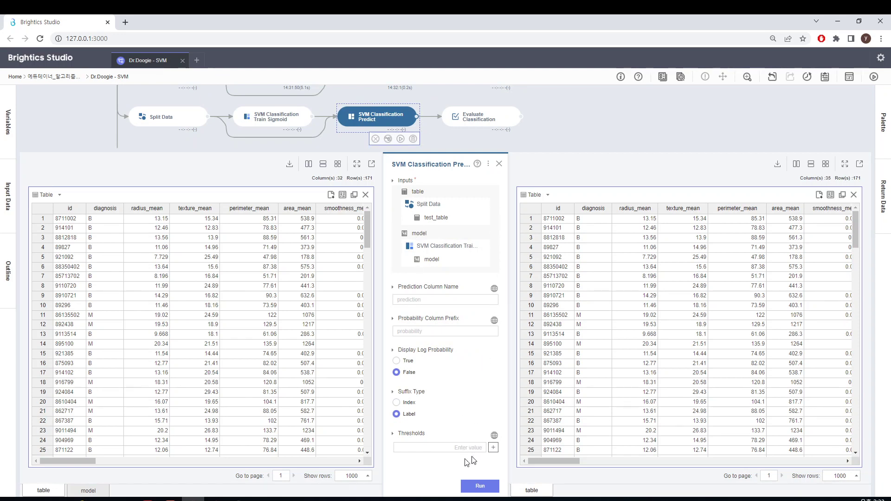
click(498, 164)
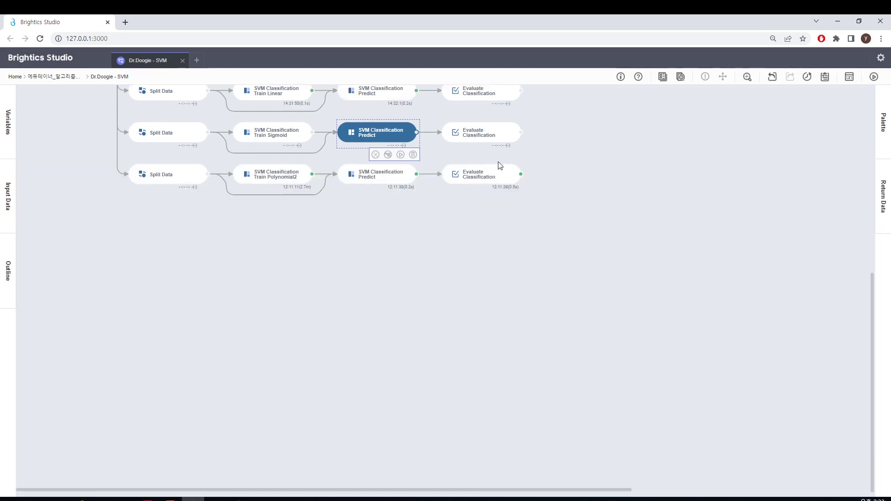
click(477, 137)
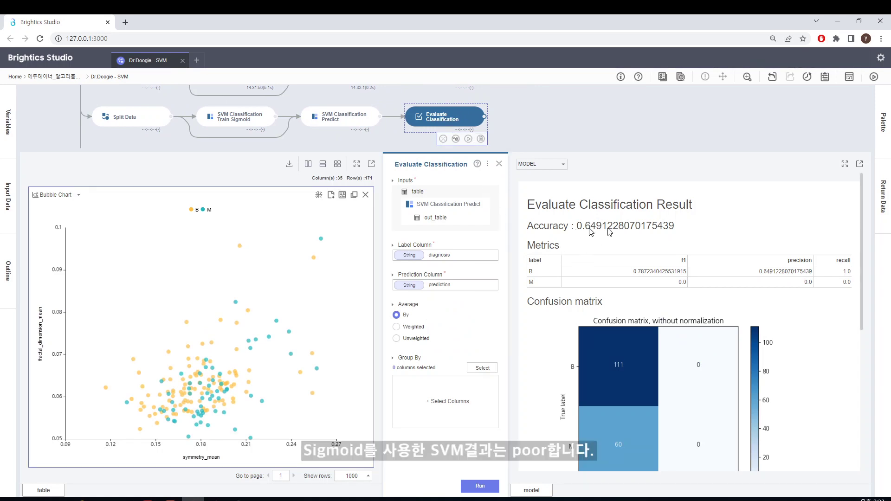
Examine the unnormalized and normalized confusion matrices in the Sigmoid branch's evaluation result
scroll(677, 275, down, 6)
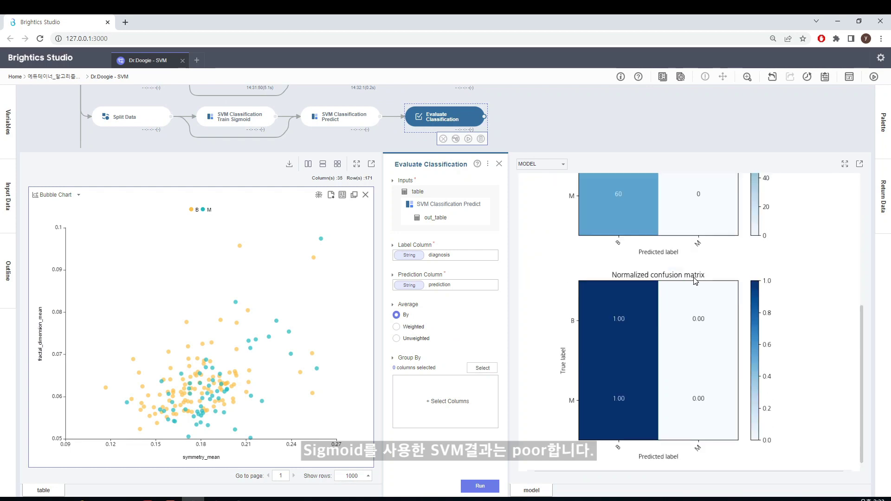
scroll(705, 297, up, 2)
scroll(729, 314, up, 2)
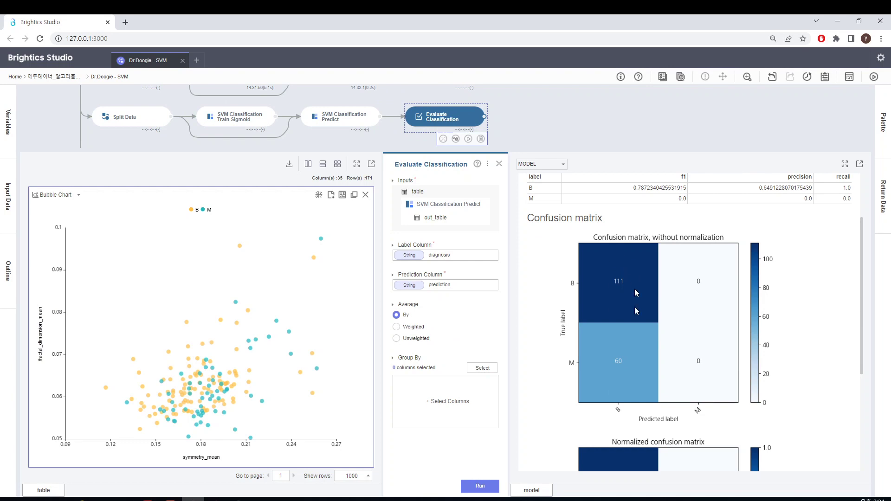
click(500, 165)
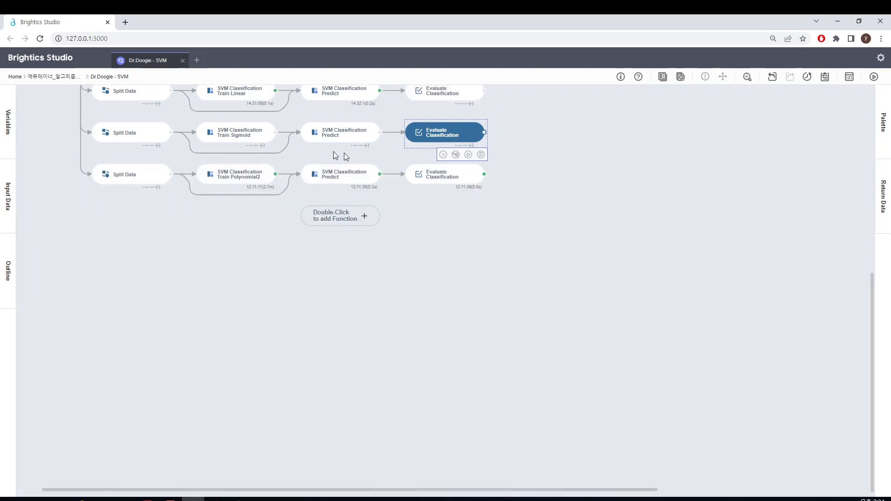
Review the feature columns, kernel, gamma, degree and shrinking settings of the SVM Classification Train Polynomial2 function
mouse_move(239, 175)
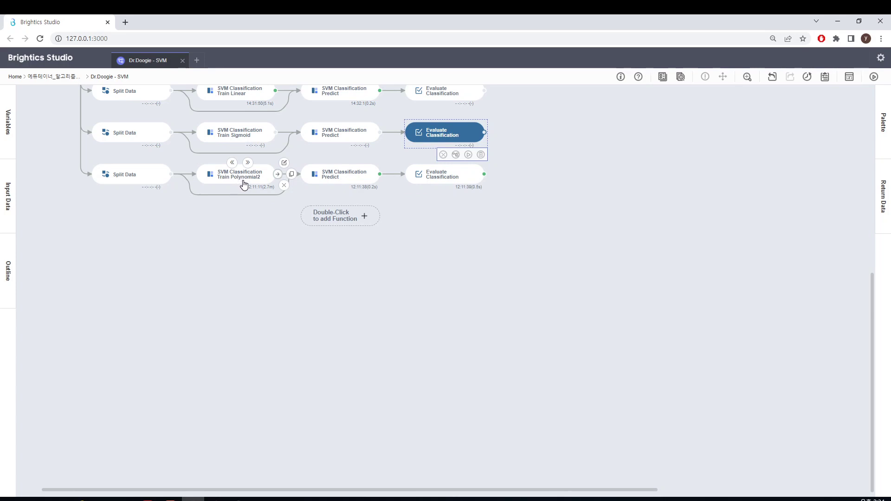
click(245, 181)
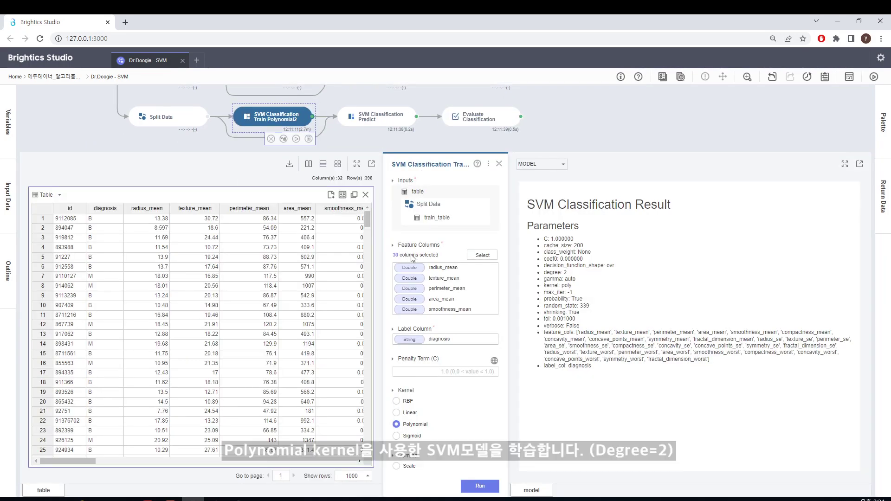
scroll(439, 288, down, 3)
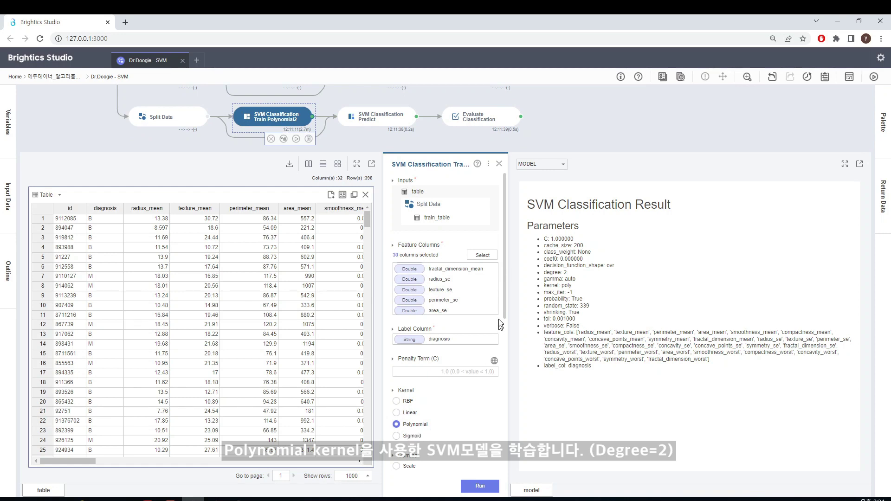
drag(503, 310, 503, 441)
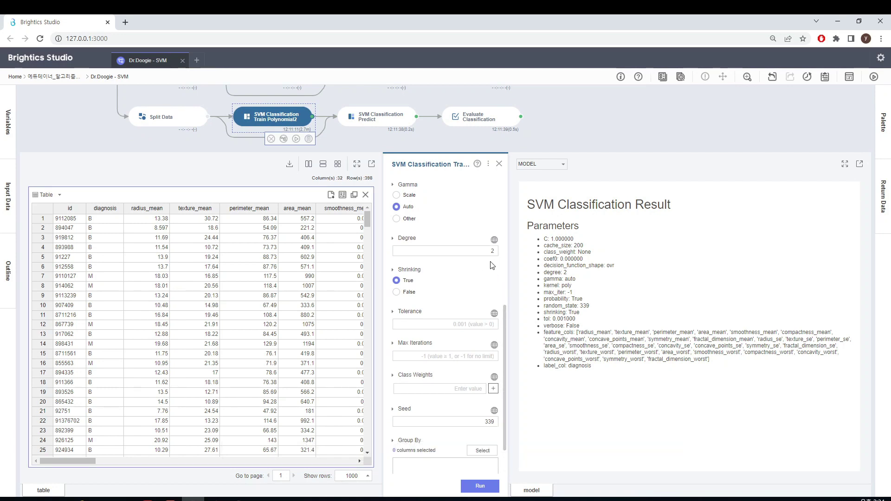
click(502, 166)
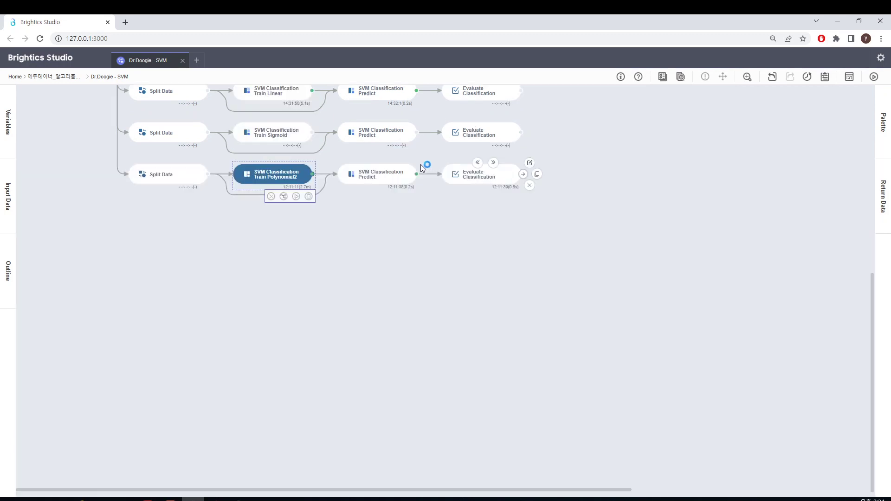
Run SVM Classification Predict on the test table in the Polynomial2 branch
click(396, 181)
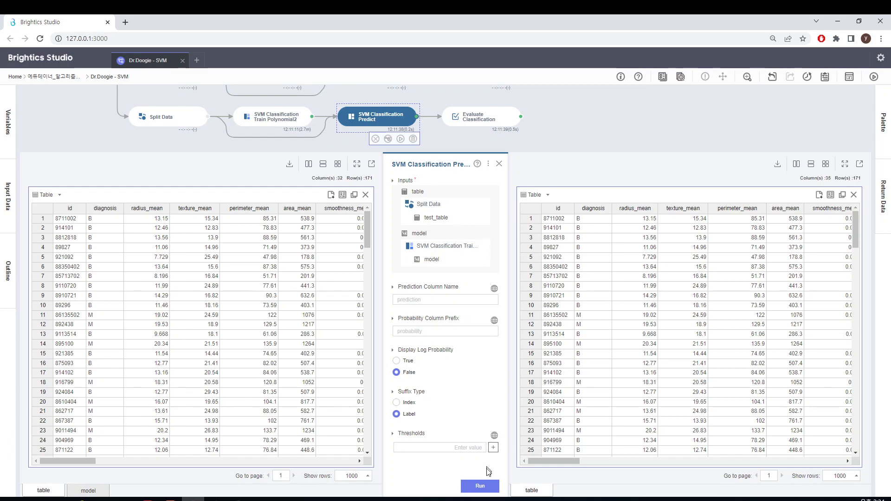
click(485, 486)
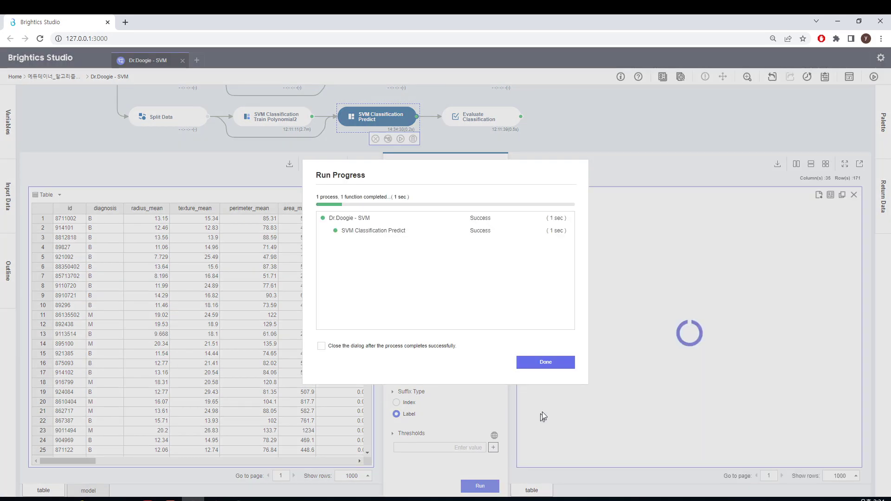
click(545, 363)
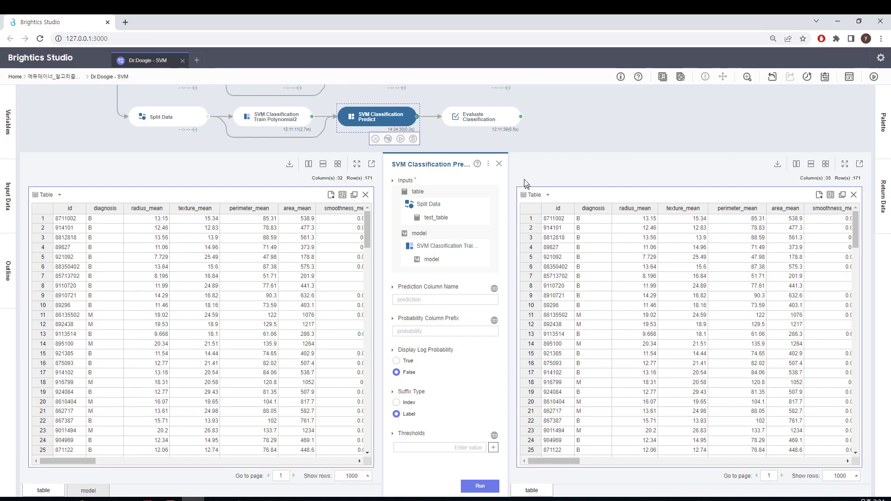
Compare the Polynomial2 branch's evaluation accuracy, metrics and confusion matrix with the Linear branch's evaluation result
click(490, 123)
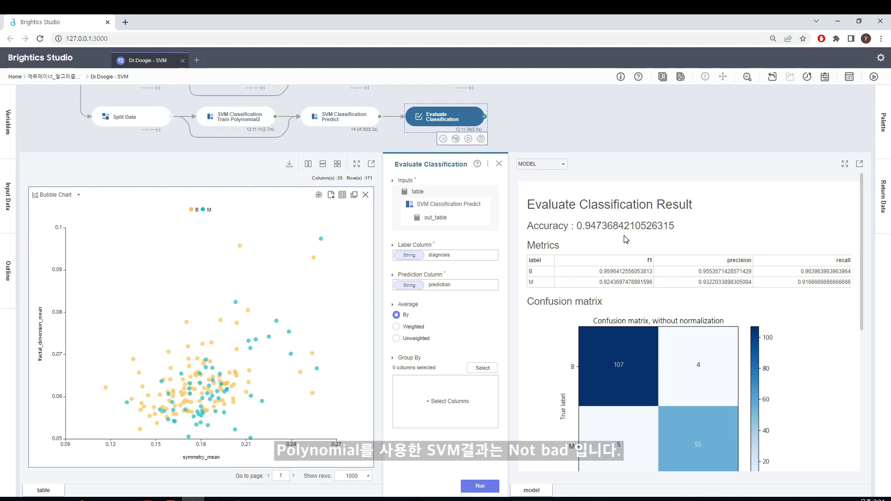
scroll(625, 239, down, 2)
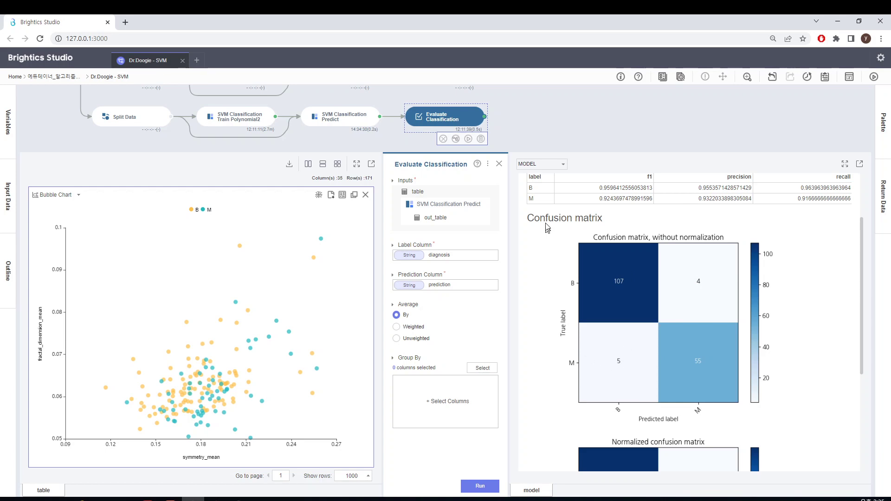
click(499, 163)
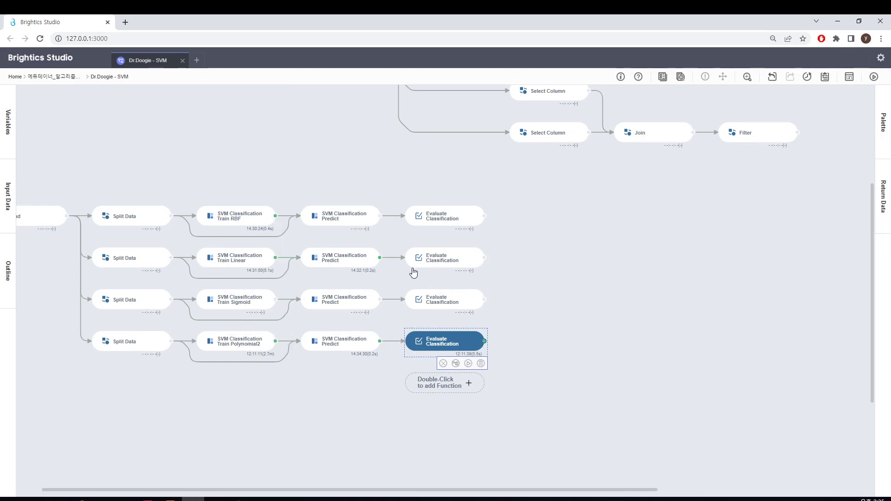
double_click(433, 266)
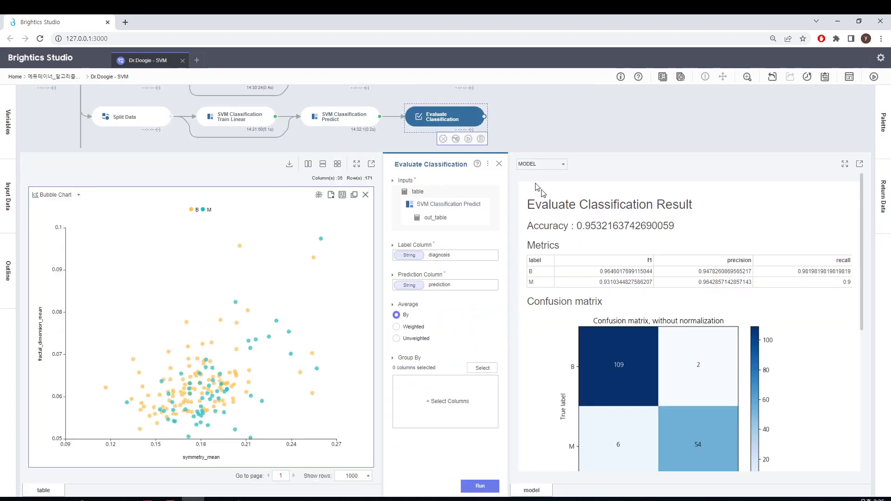
click(499, 166)
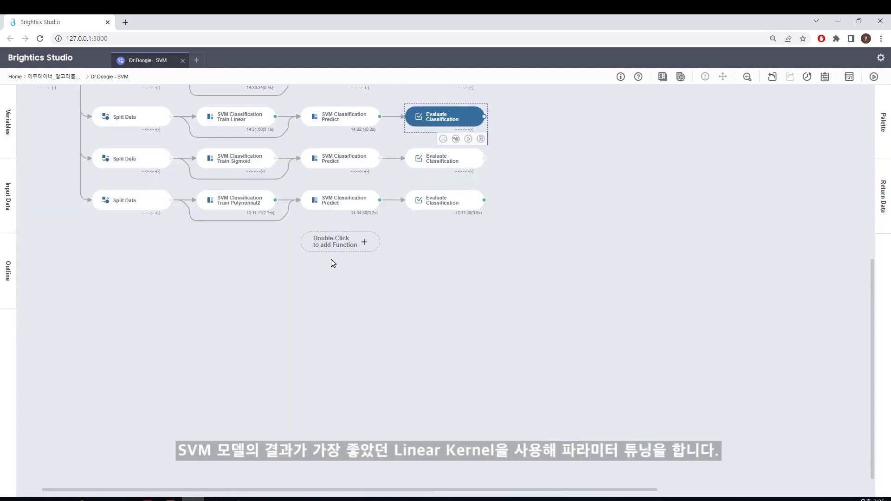
Review the penalty term, kernel, gamma, shrinking and seed settings of SVM Classification Train in the upper flow
scroll(331, 263, up, 4)
scroll(332, 269, down, 2)
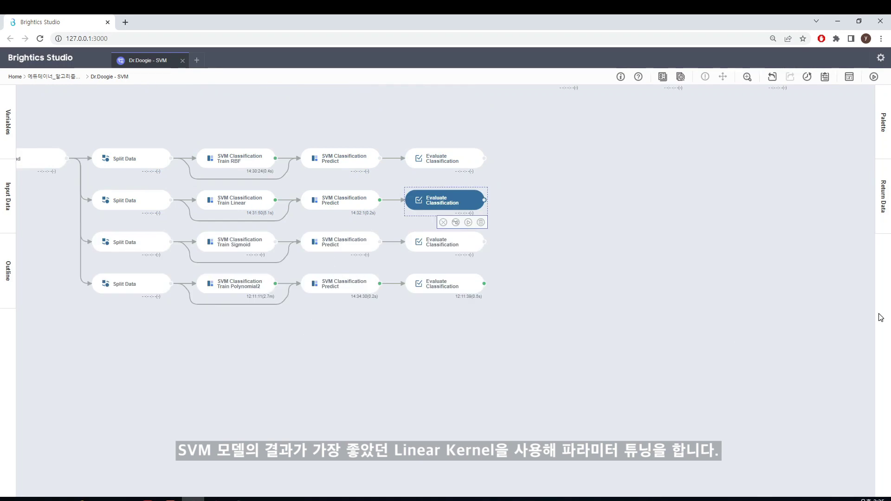
drag(872, 281, 873, 180)
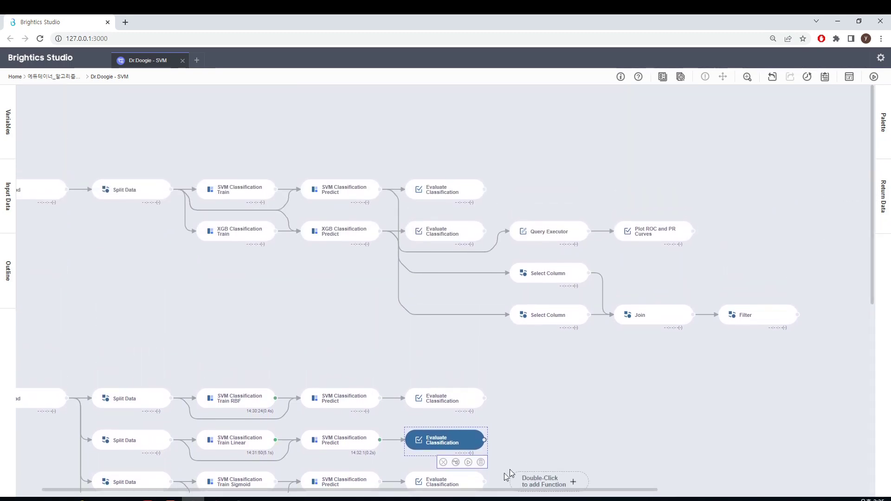
drag(491, 489, 396, 491)
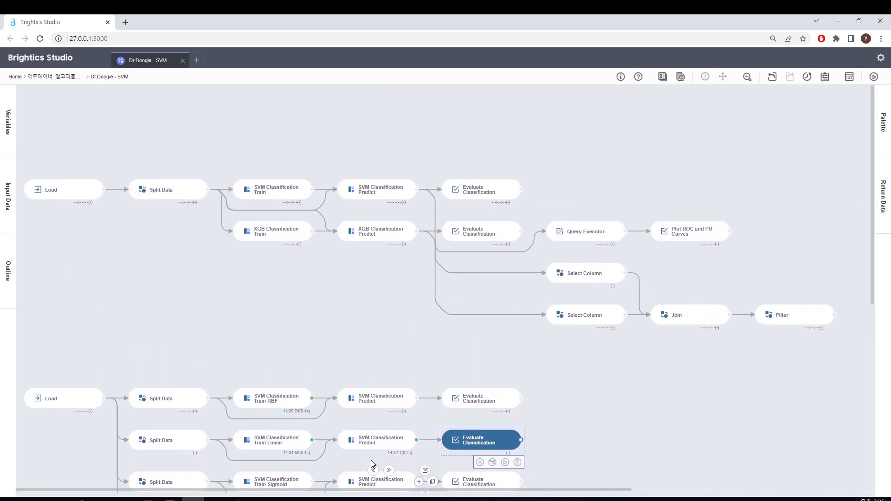
click(273, 193)
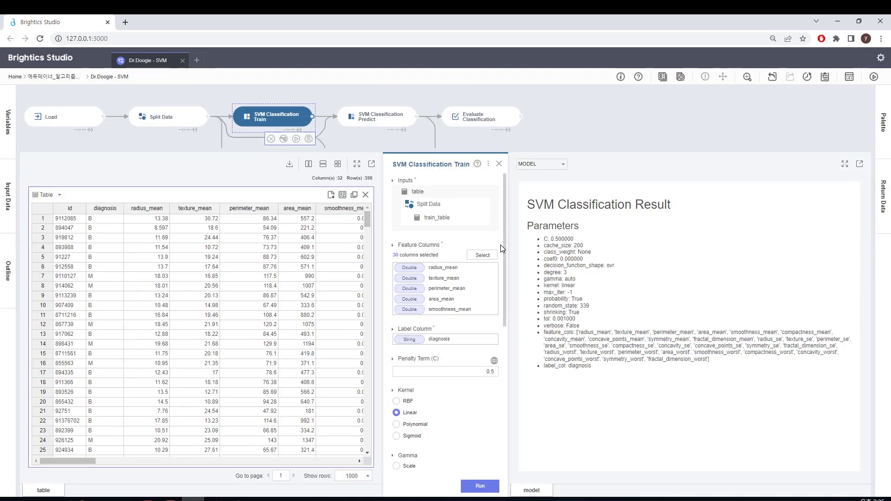
drag(505, 244, 505, 303)
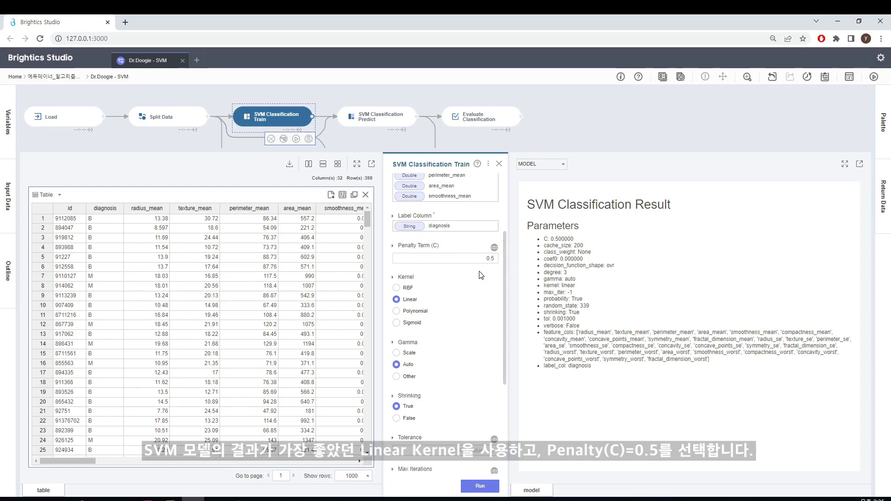
drag(503, 310, 503, 409)
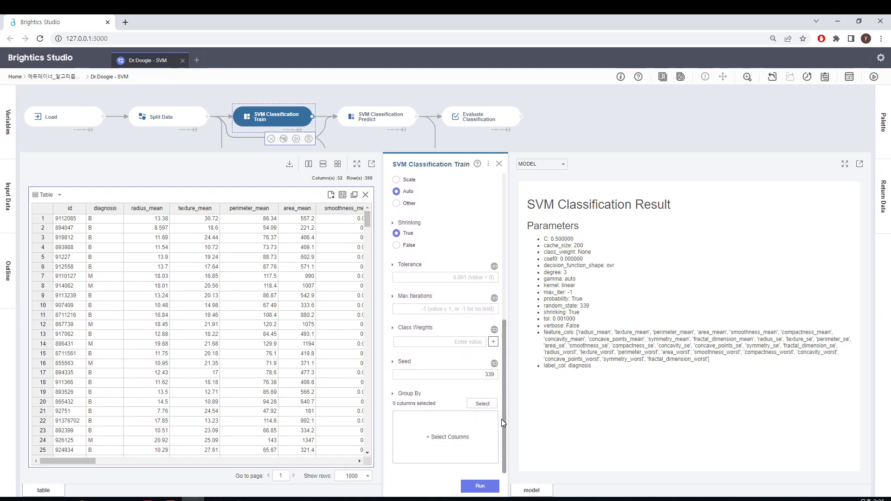
click(467, 372)
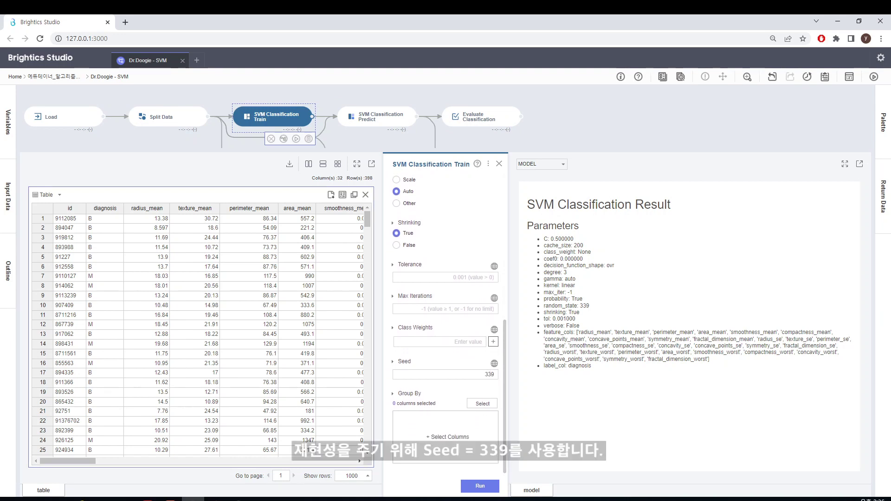
drag(480, 374, 501, 380)
click(499, 393)
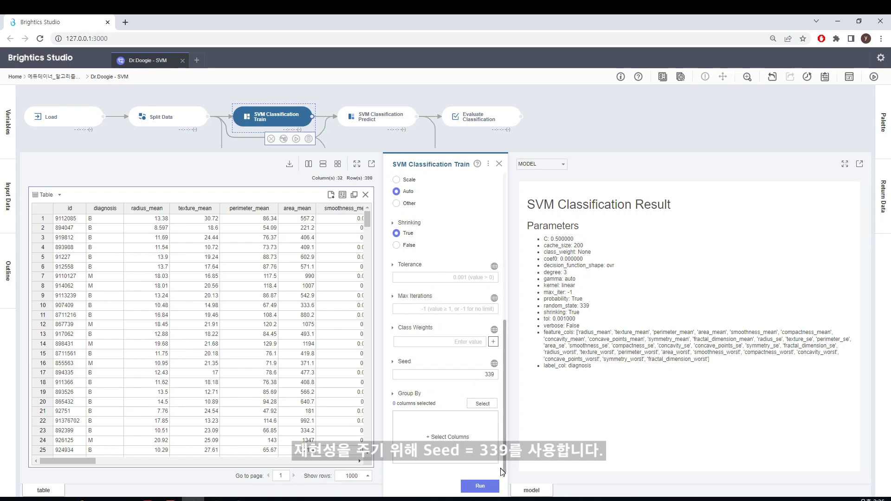
click(500, 165)
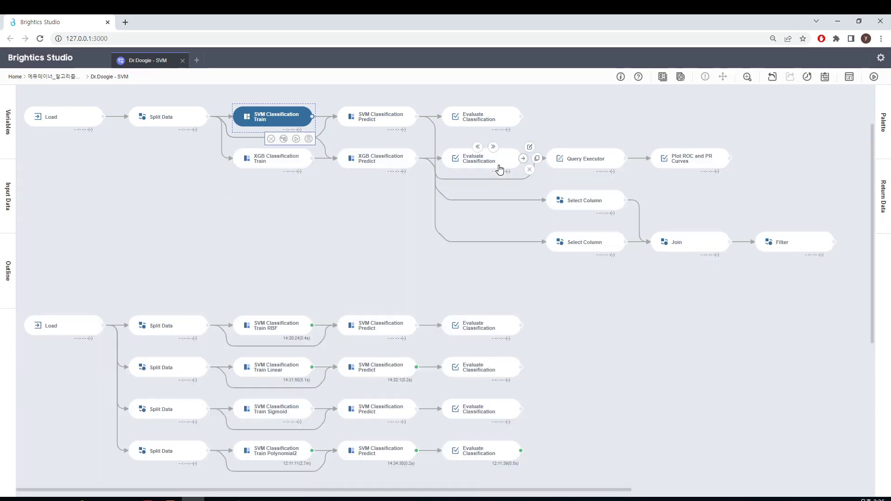
Check the upper flow's SVM training parameters and its SVM Classification Predict settings for log probability, suffix type and thresholds
click(376, 122)
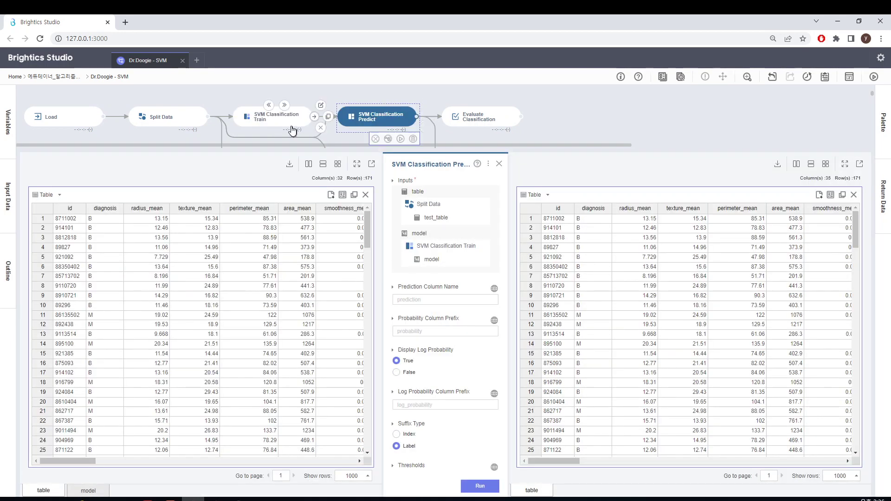
click(293, 121)
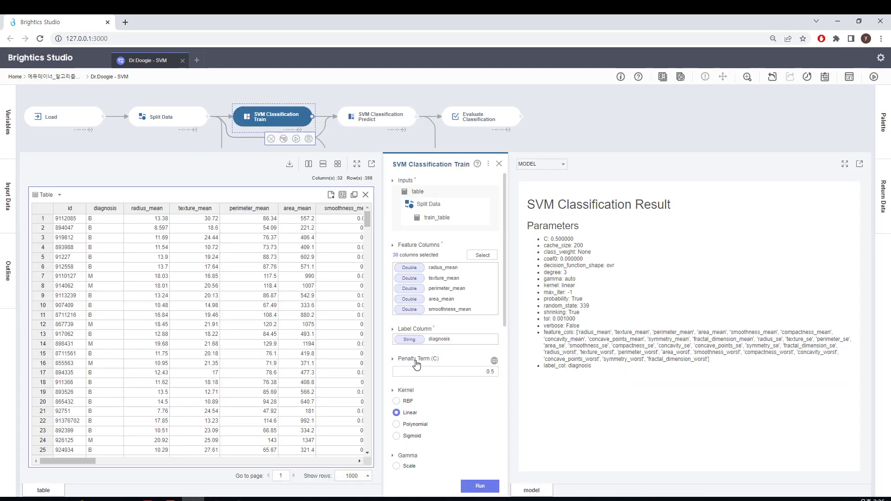
click(498, 164)
click(392, 128)
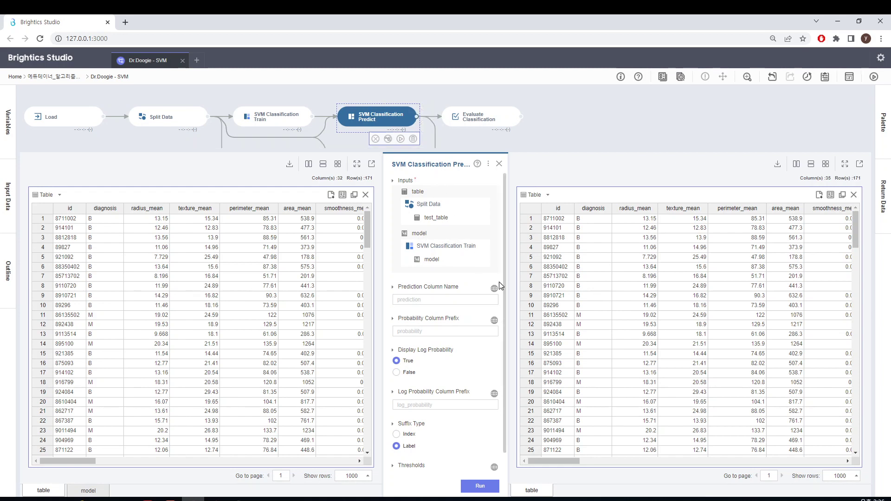
drag(503, 285, 502, 353)
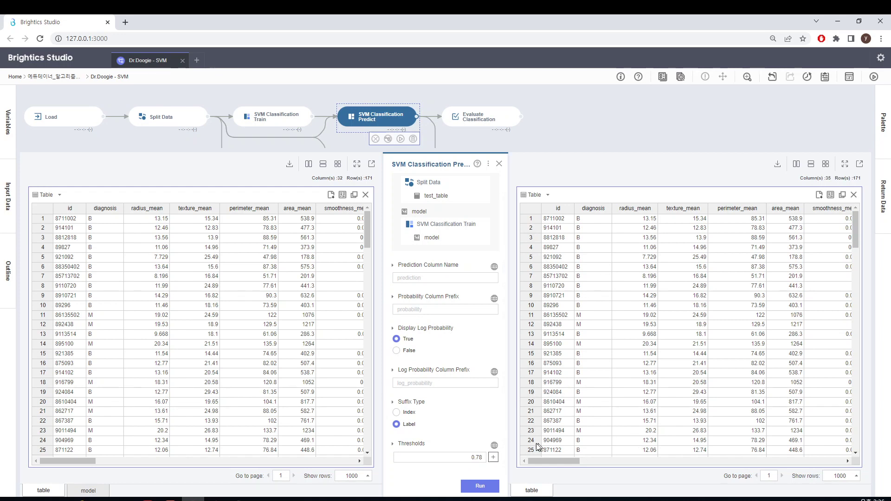
drag(556, 461, 540, 466)
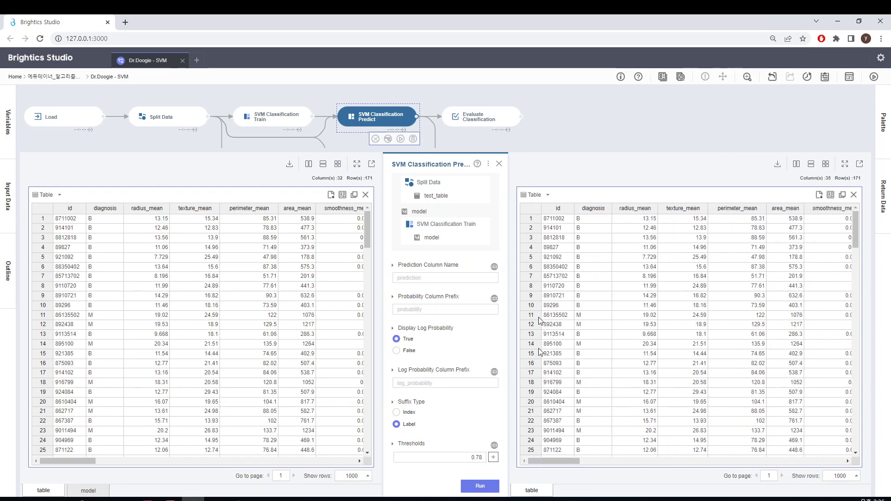
Examine the accuracy, recall and confusion matrices in the upper flow's SVM Evaluate Classification result
click(490, 124)
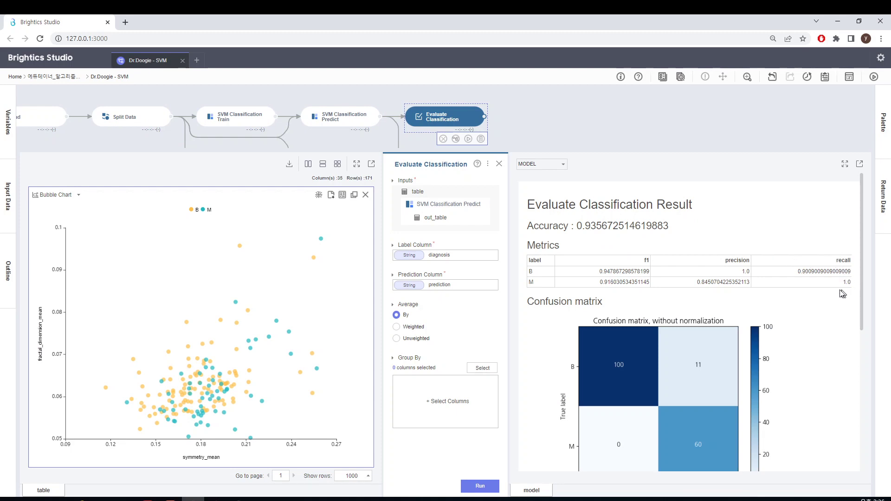
scroll(860, 287, down, 2)
drag(860, 288, 862, 344)
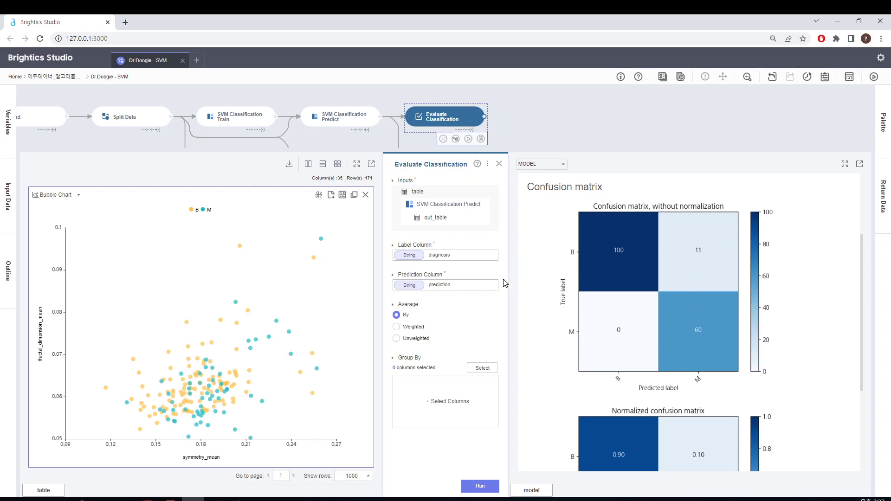
Sort the output table of the upper flow's SVM Classification Predict by probability_M in ascending order
click(354, 120)
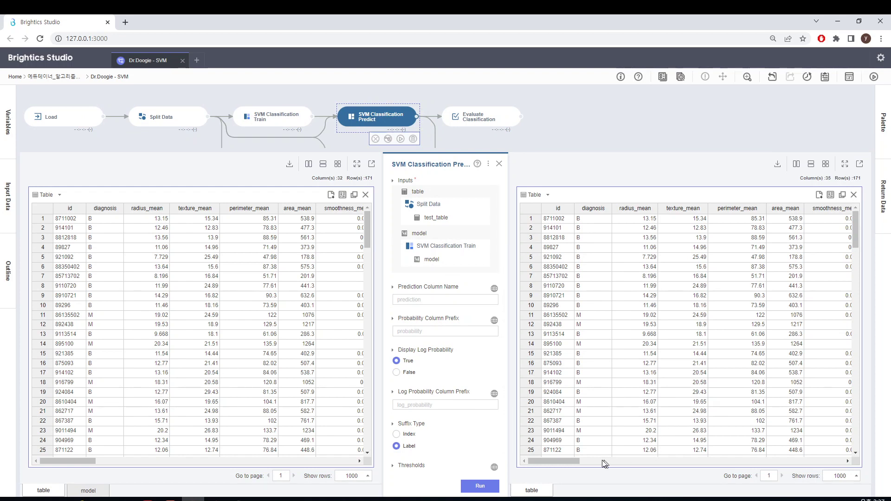
drag(569, 461, 845, 465)
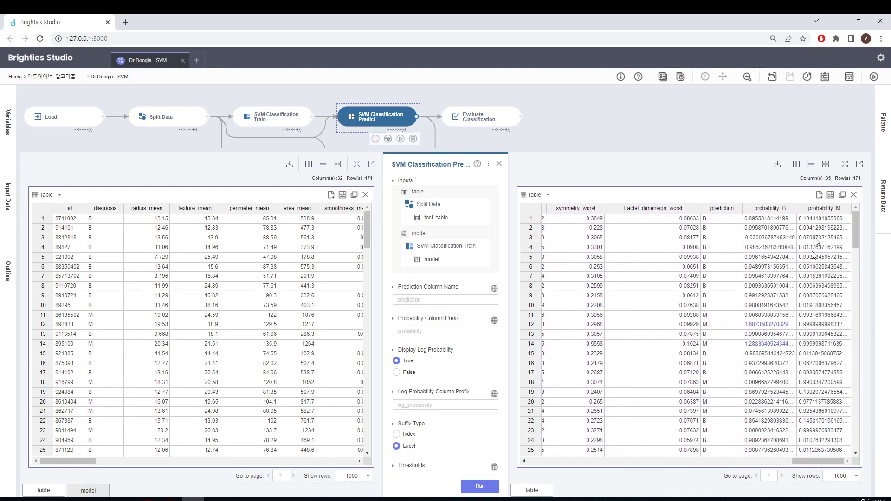
click(827, 209)
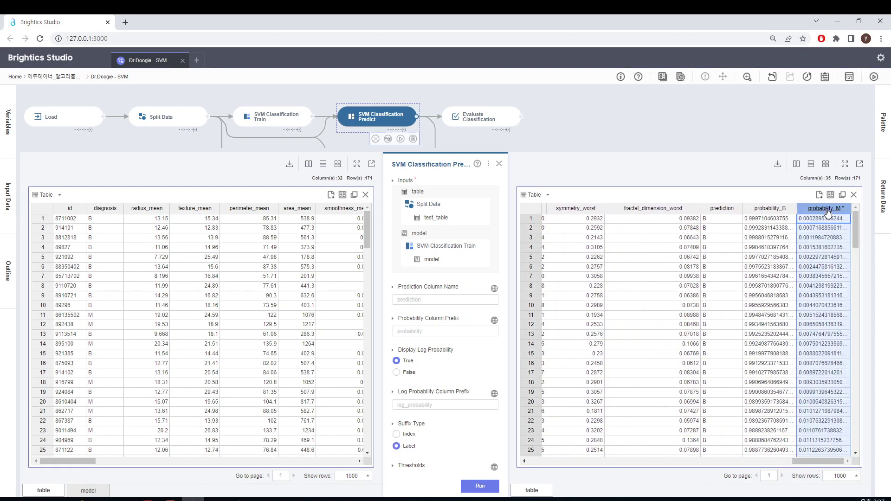
Check the class probabilities around row 100 against the threshold in the sorted SVM predictions, and review the upper flow's SVM evaluation result
drag(854, 221, 851, 341)
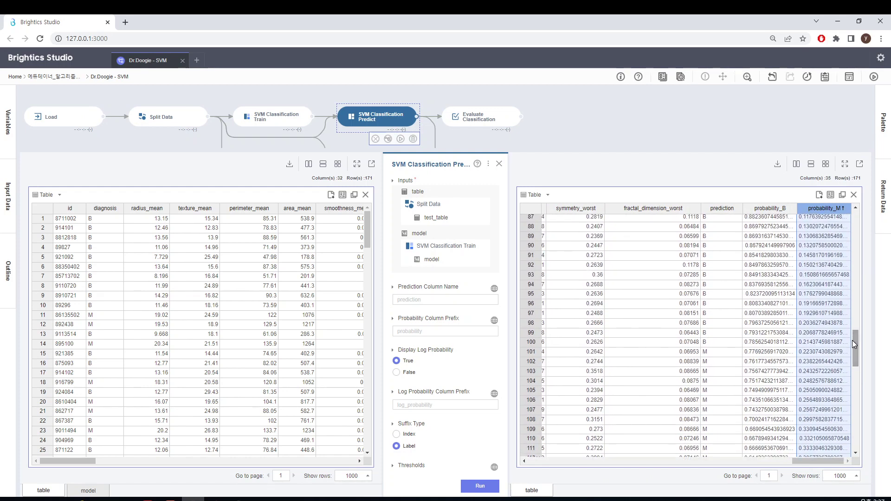
click(696, 342)
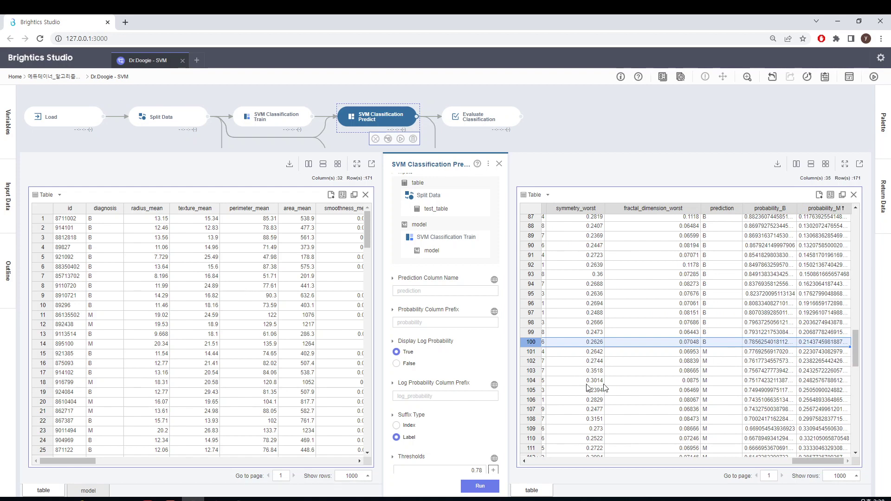
click(499, 165)
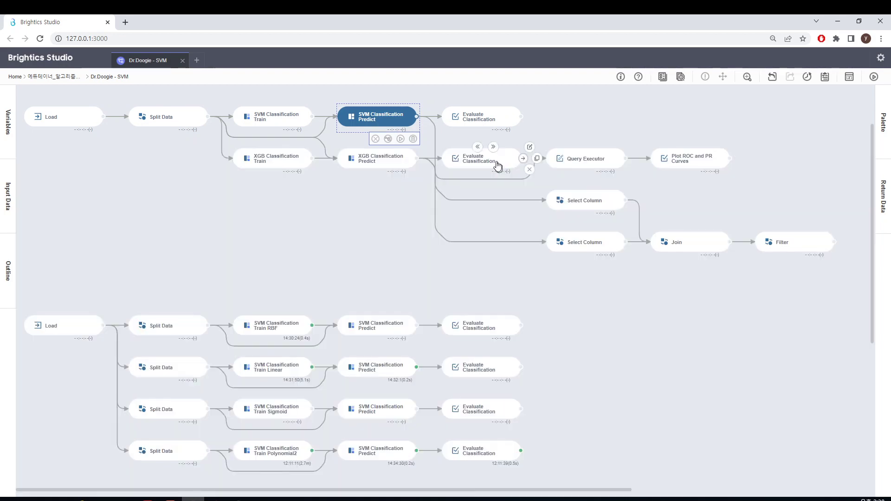
click(490, 122)
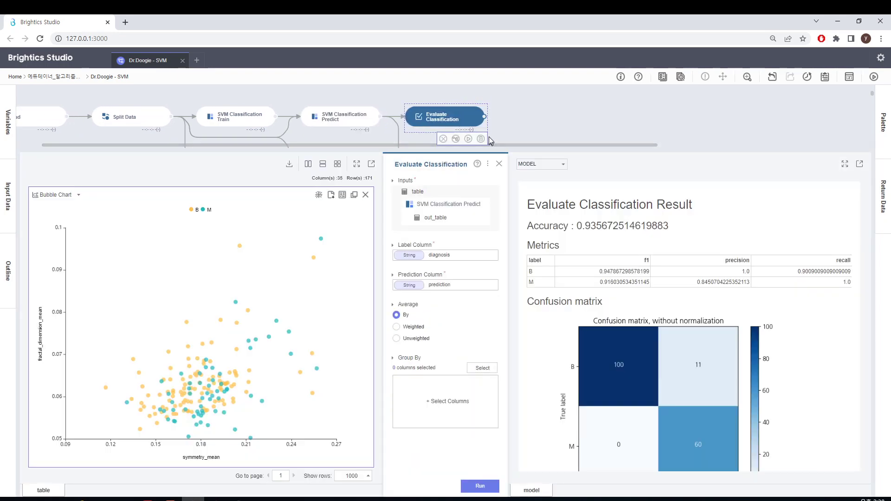
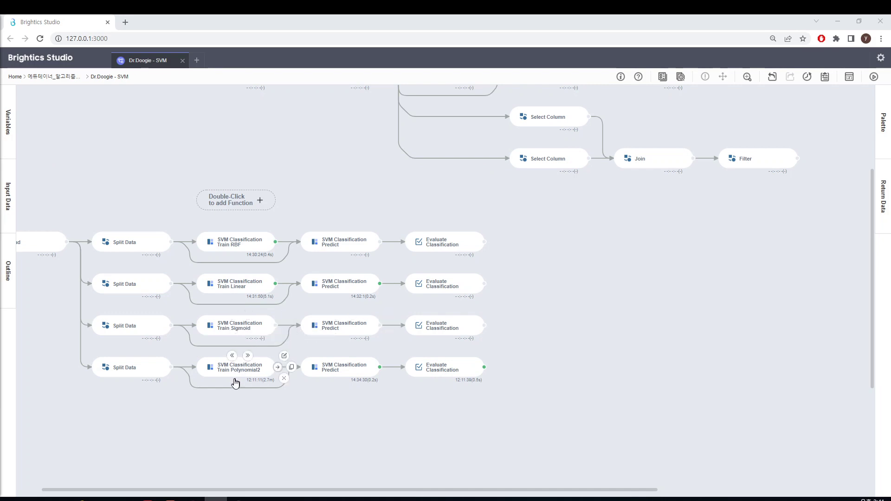
Examine the accuracy, recall and confusion matrices in the Evaluate Classification result of the Polynomial2 SVM flow
click(449, 375)
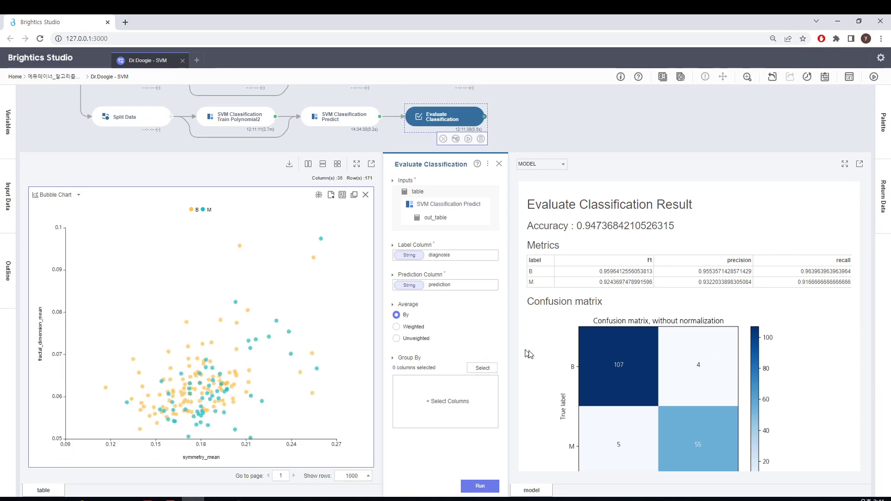
scroll(625, 389, down, 3)
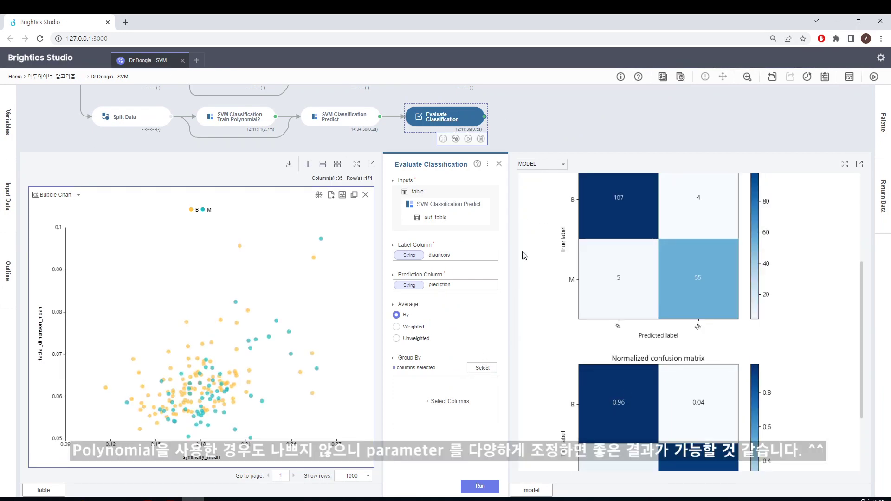
click(500, 167)
scroll(370, 290, up, 3)
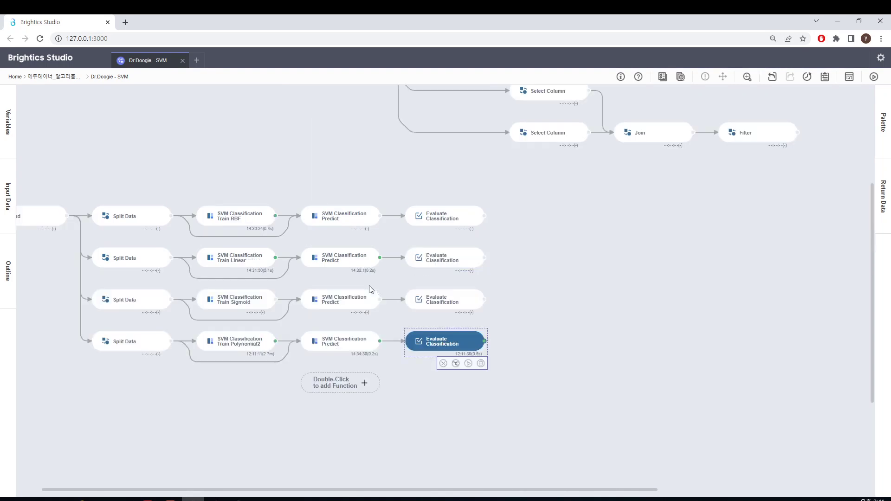
scroll(383, 243, up, 4)
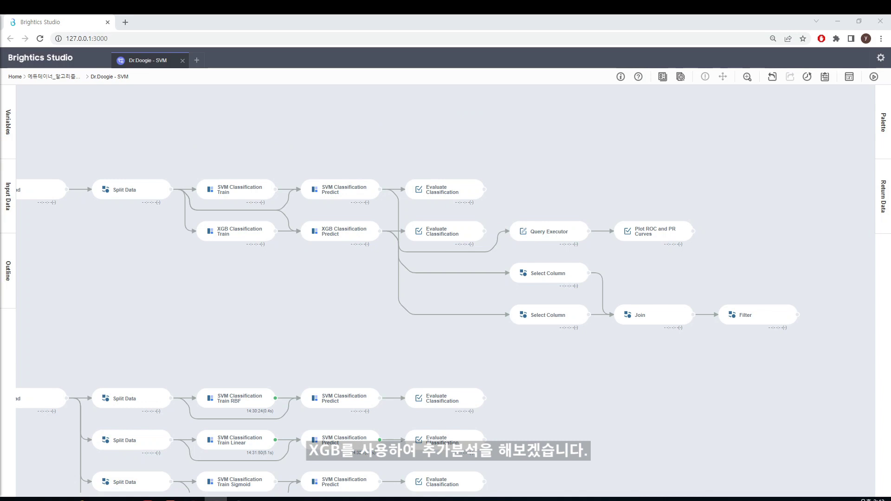
Consult the additional-analysis slide in PowerPoint, and return to Brightics Studio to examine XGB Classification Train's parameters and feature importance plot
key(alt+Tab)
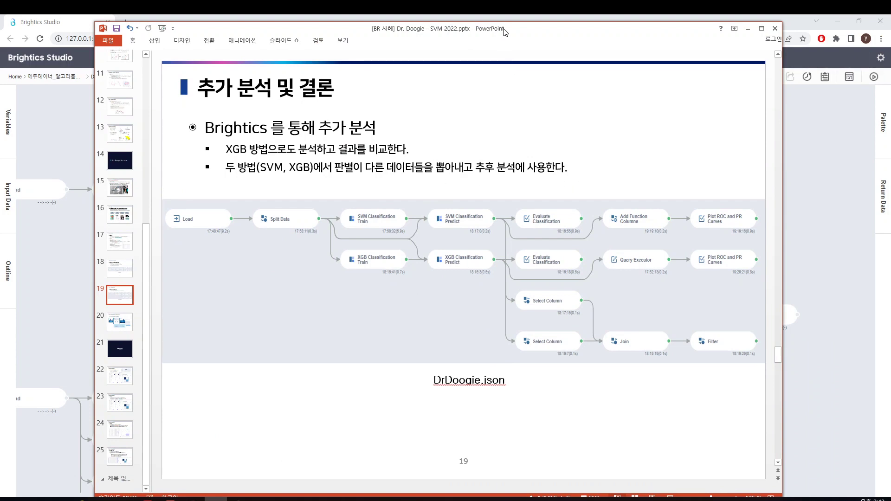
key(alt+Tab)
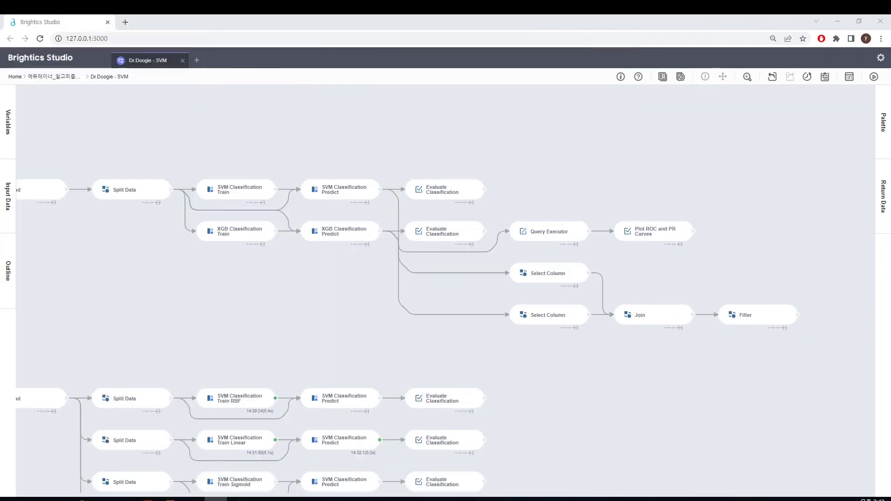
mouse_move(244, 242)
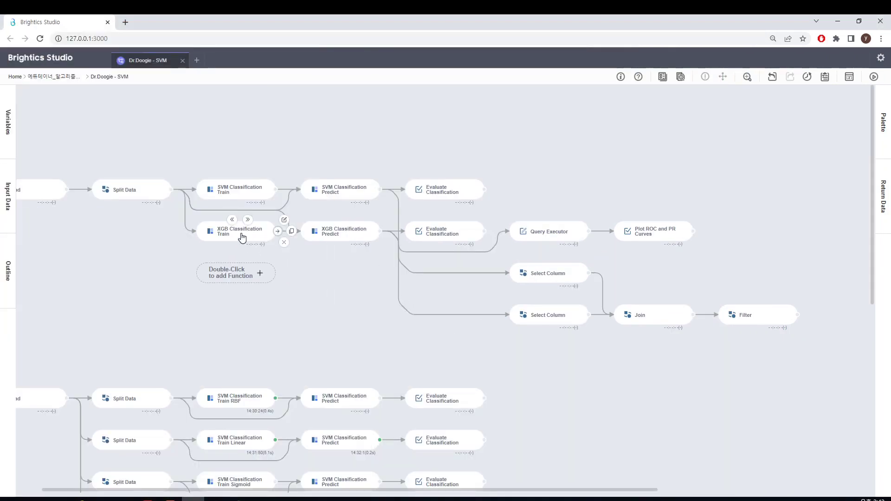
click(242, 234)
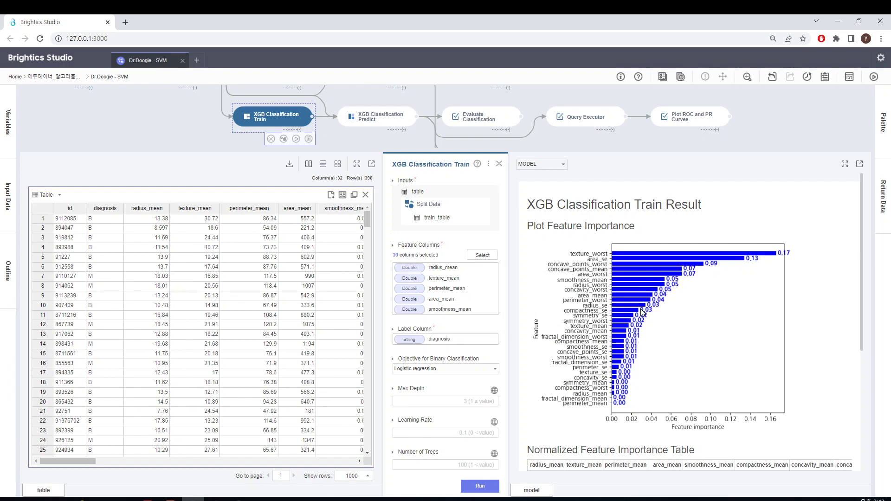
click(499, 163)
Check the XGB Classification Predict settings and examine the accuracy, recall and both confusion matrices in the XGB Evaluate Classification result
click(398, 121)
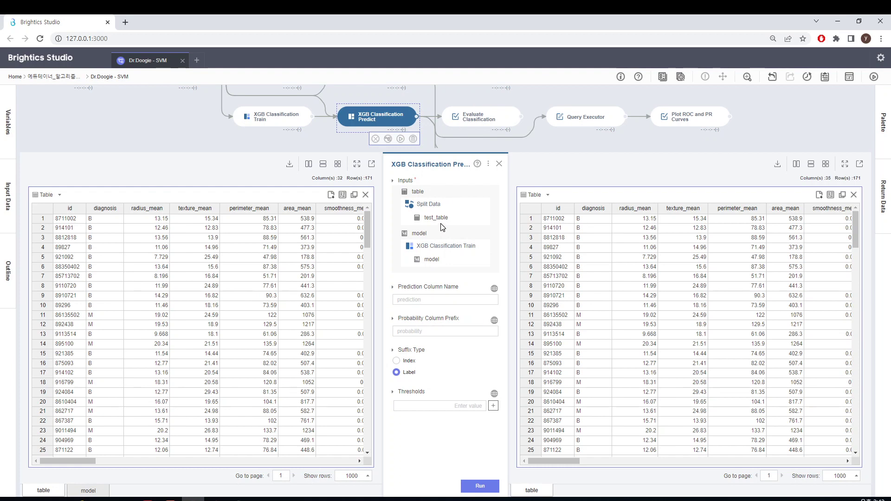
click(491, 119)
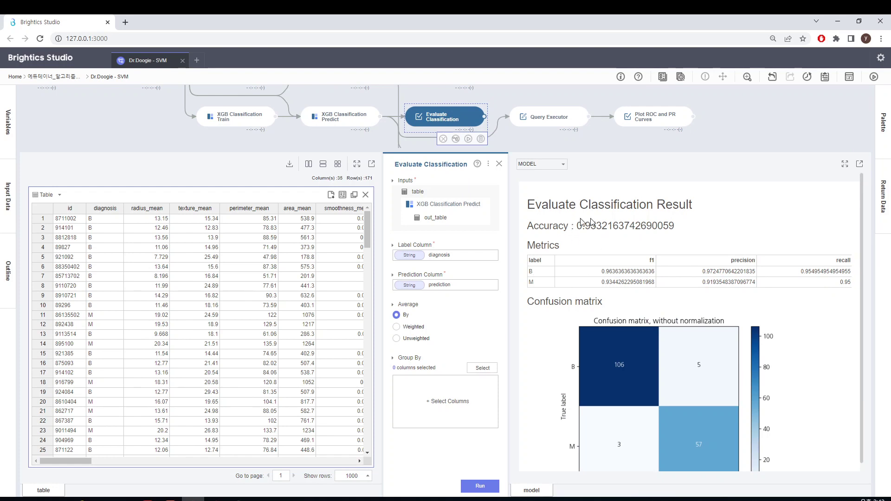
scroll(717, 306, down, 1)
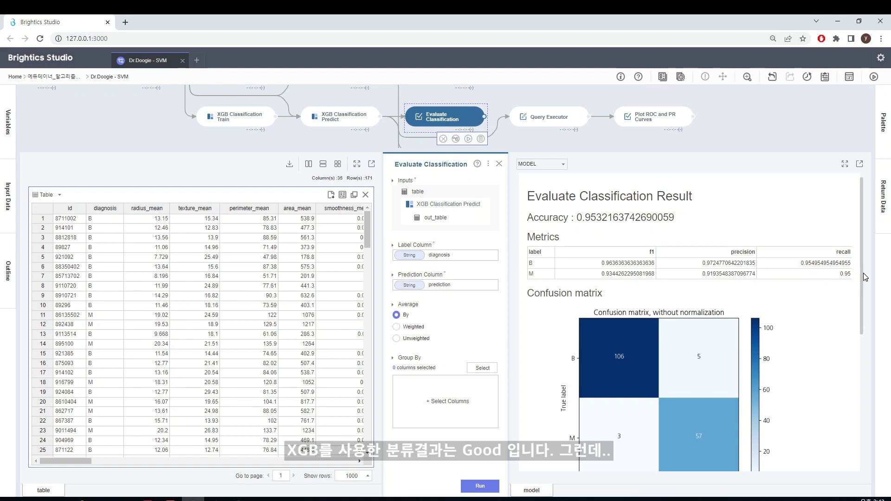
drag(862, 274, 858, 330)
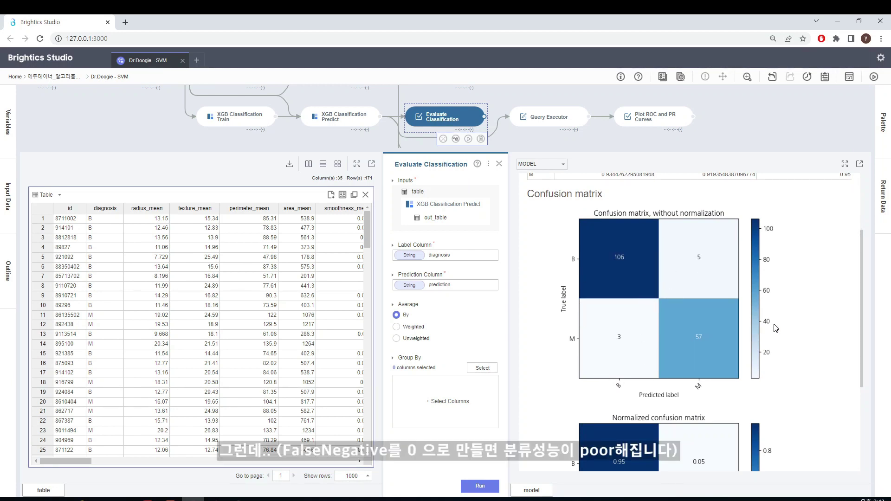
scroll(774, 328, down, 3)
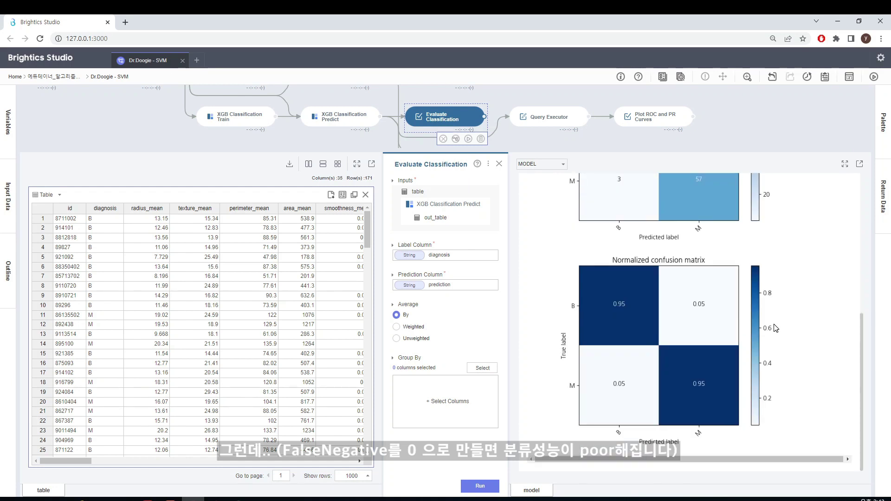
scroll(775, 328, up, 5)
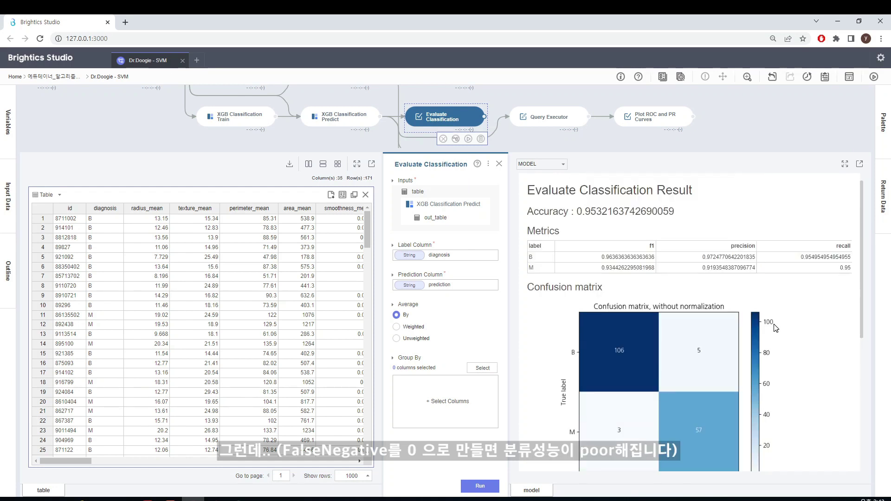
click(497, 165)
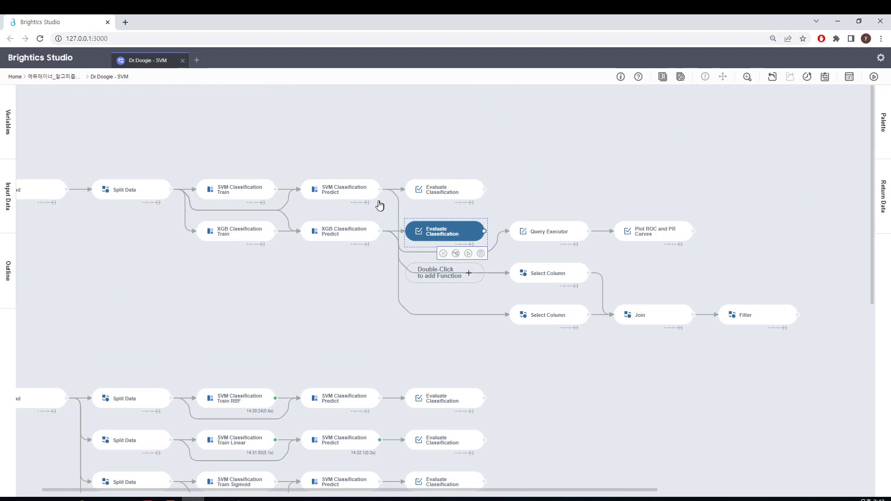
Review the selected columns, aliases and output tables of the two Select Column functions fed by the SVM and XGB predictions
mouse_move(334, 202)
mouse_move(430, 244)
double_click(558, 282)
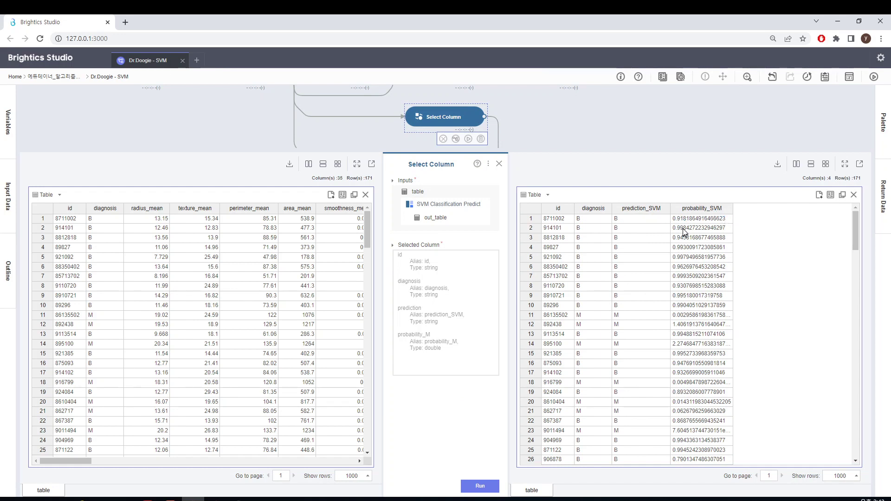
click(499, 164)
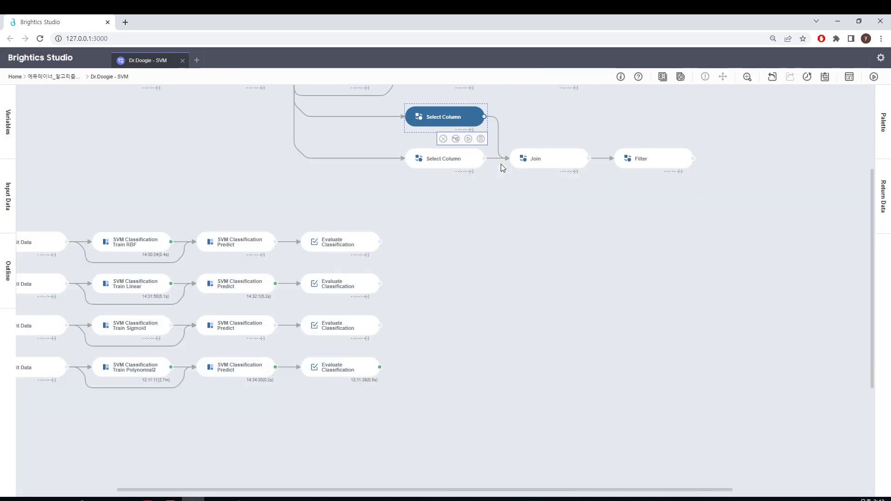
click(448, 167)
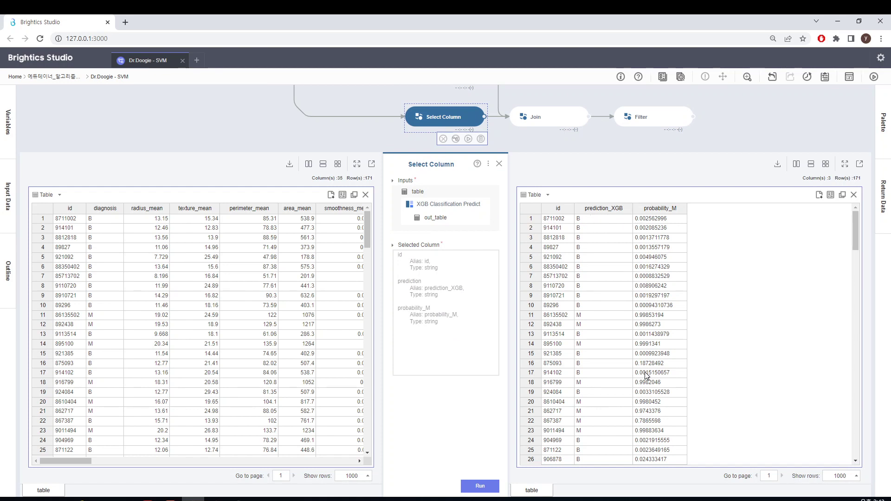
Inspect the Join function's join type, id keys, suffix and sort settings, and look through its combined XGB and SVM prediction table
click(551, 121)
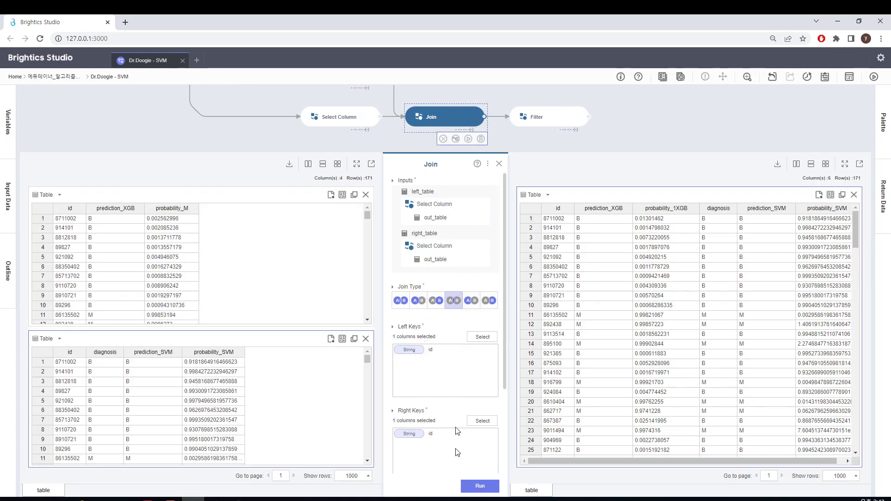
drag(506, 333, 506, 435)
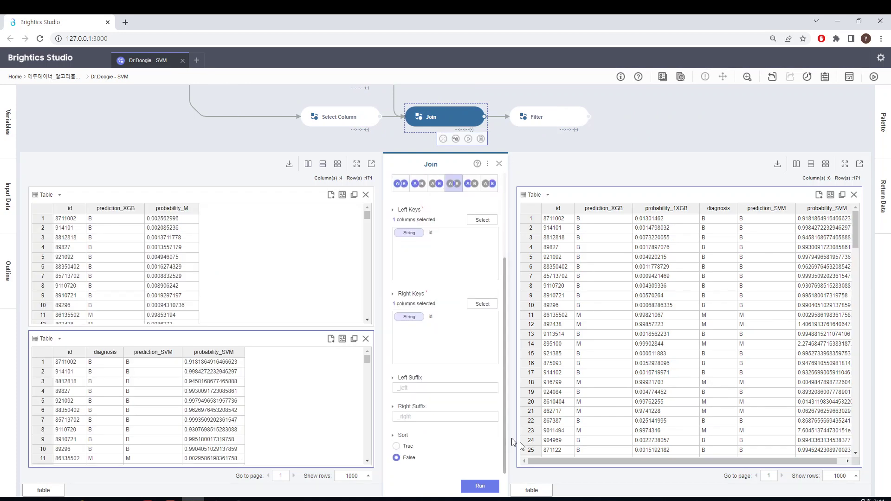
drag(593, 461, 565, 467)
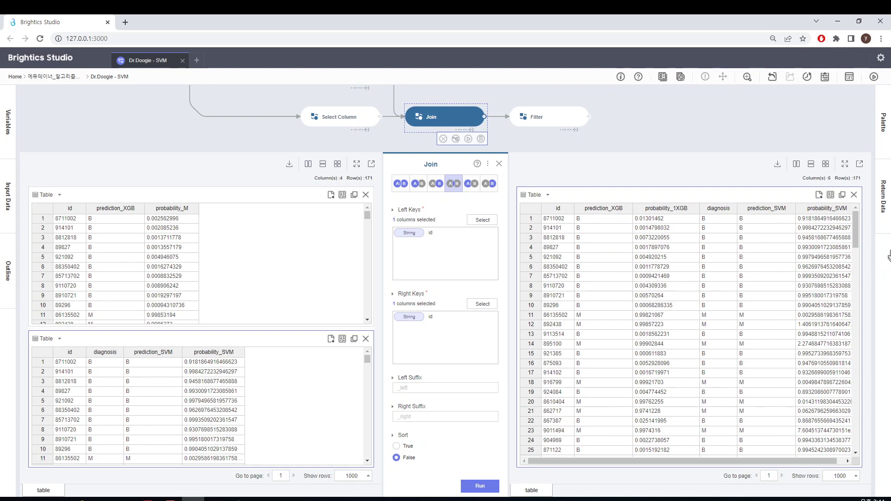
mouse_move(858, 231)
mouse_down()
mouse_move(850, 450)
mouse_move(857, 225)
mouse_up()
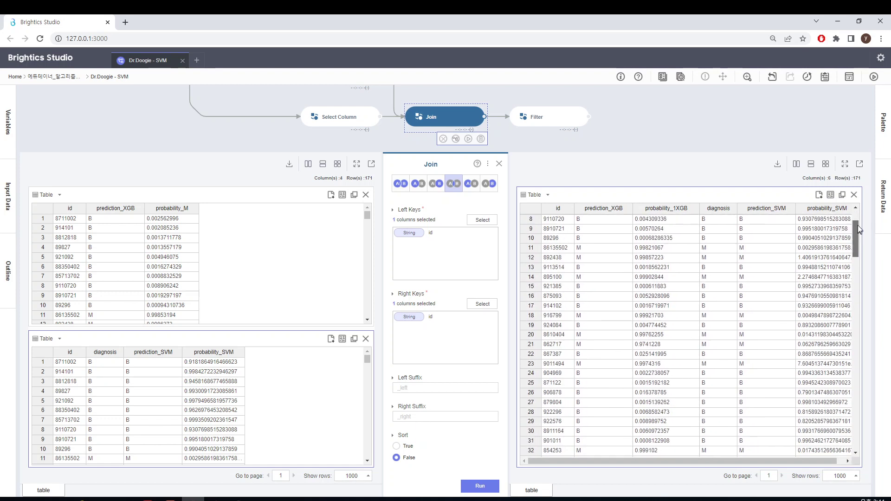
Review the Filter function's three Or conditions comparing prediction_XGB, prediction_SVM and diagnosis, and examine the filtered rows
click(577, 119)
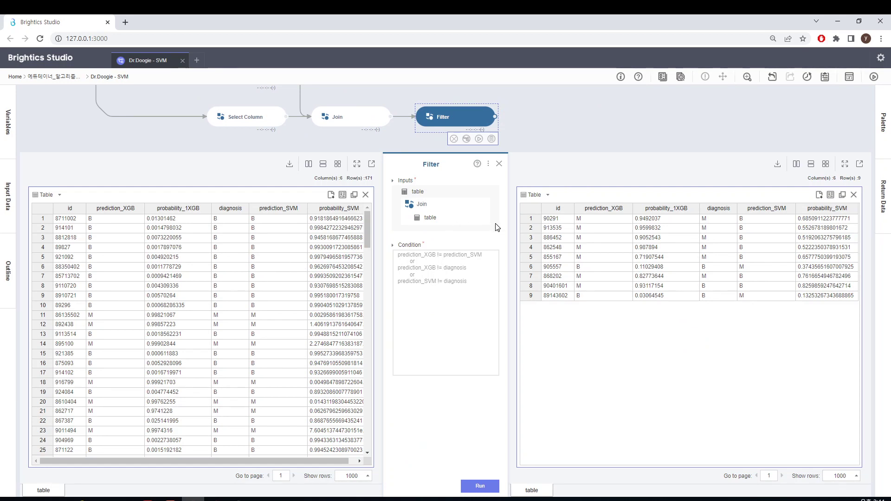
click(439, 274)
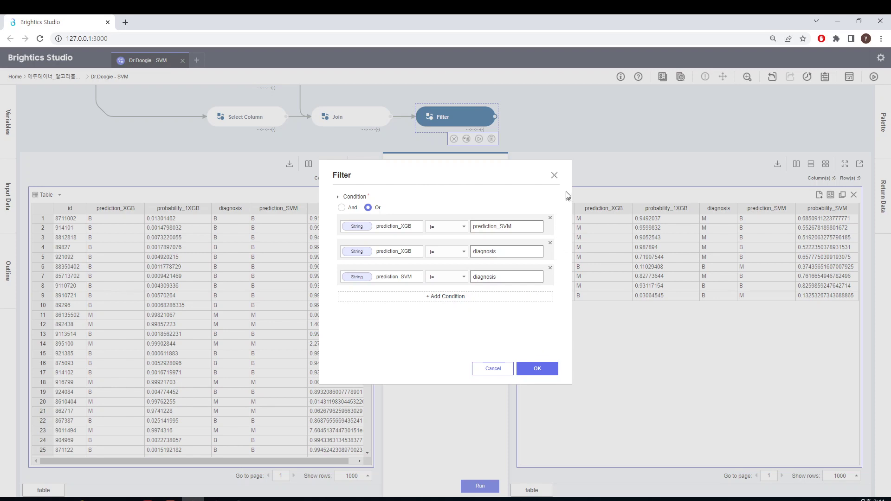
click(555, 176)
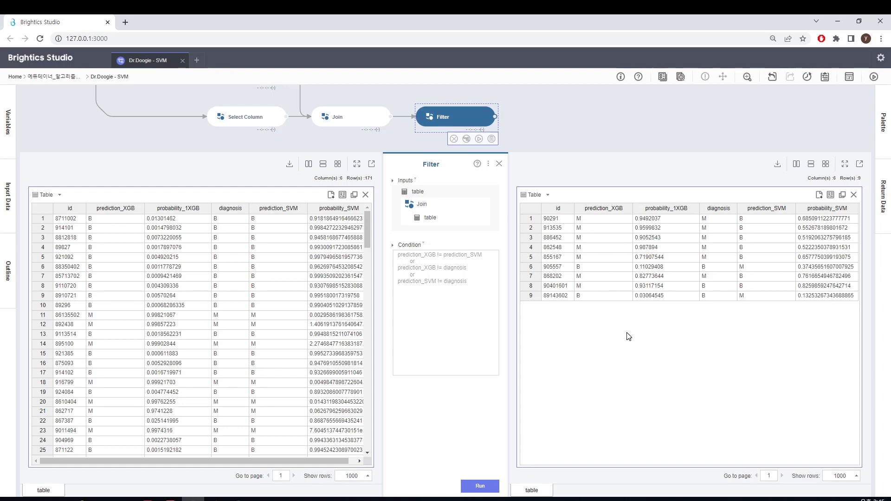
click(499, 164)
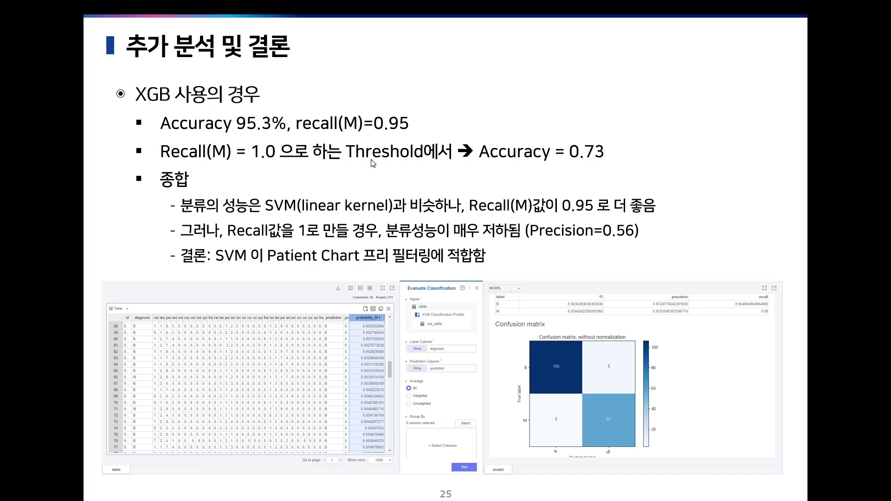
click(204, 168)
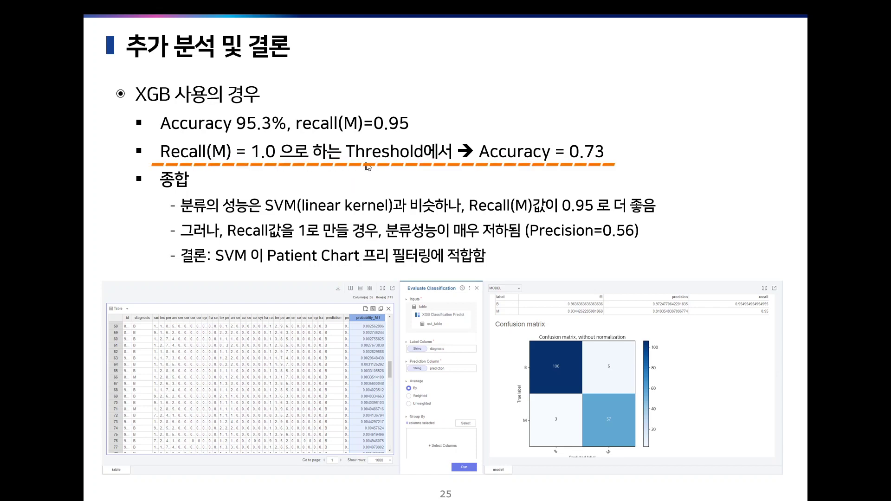